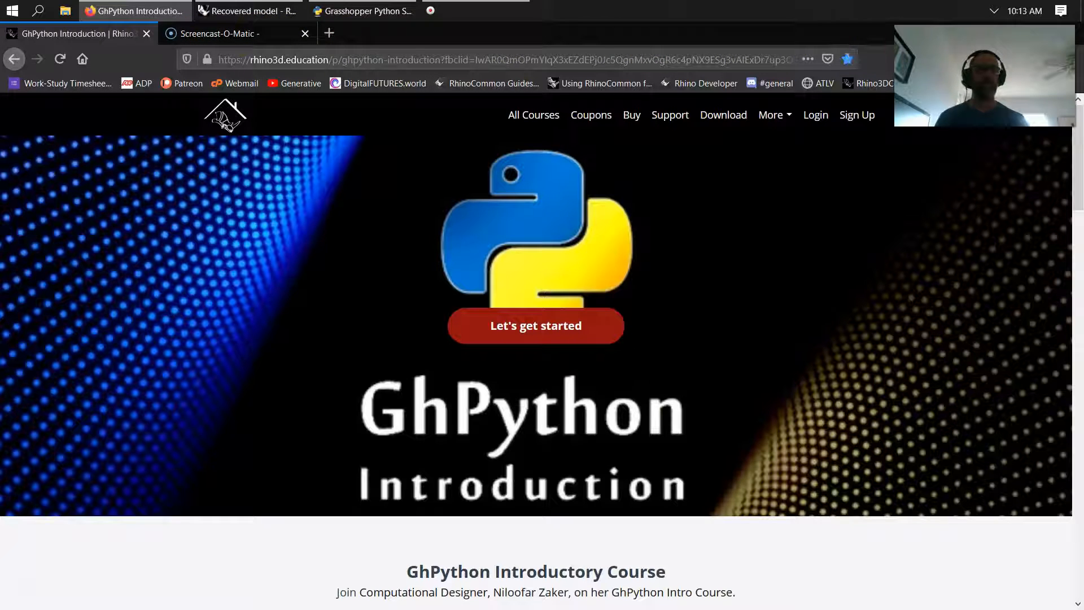
# Step: Switch to Rhino and move the Zebra Options and EMap Options dialogs down, clear of the viewports
pyautogui.click(246, 11)
pyautogui.moveTo(391, 386); pyautogui.dragTo(391, 579)
pyautogui.moveTo(491, 418); pyautogui.dragTo(491, 574)
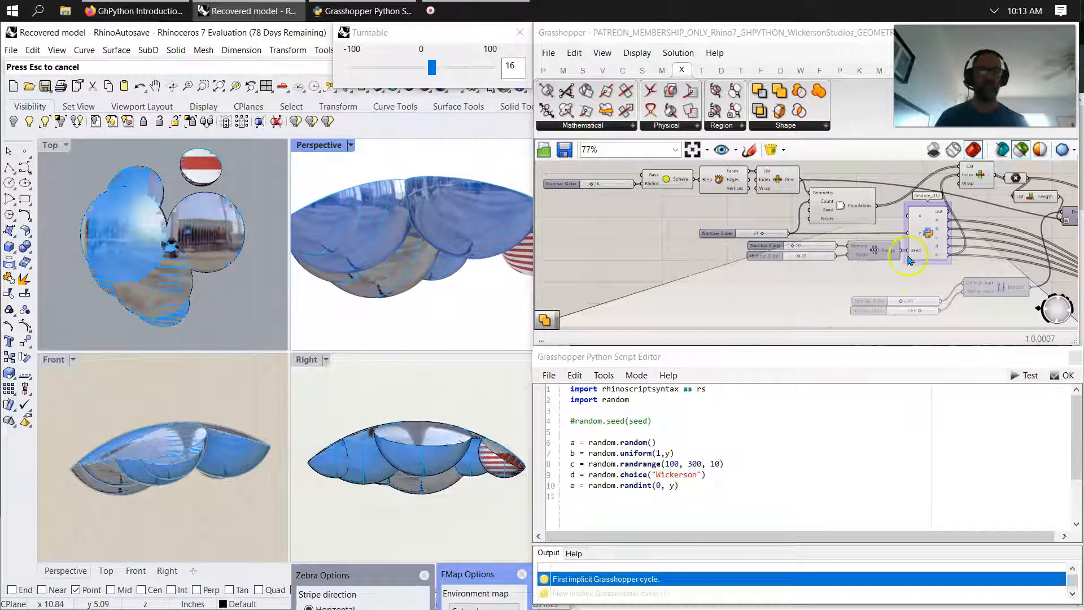
# Step: Examine the random_012 Python component, its seed range inputs and its output panel in the Grasshopper definition
pyautogui.scroll(5, 934, 249)
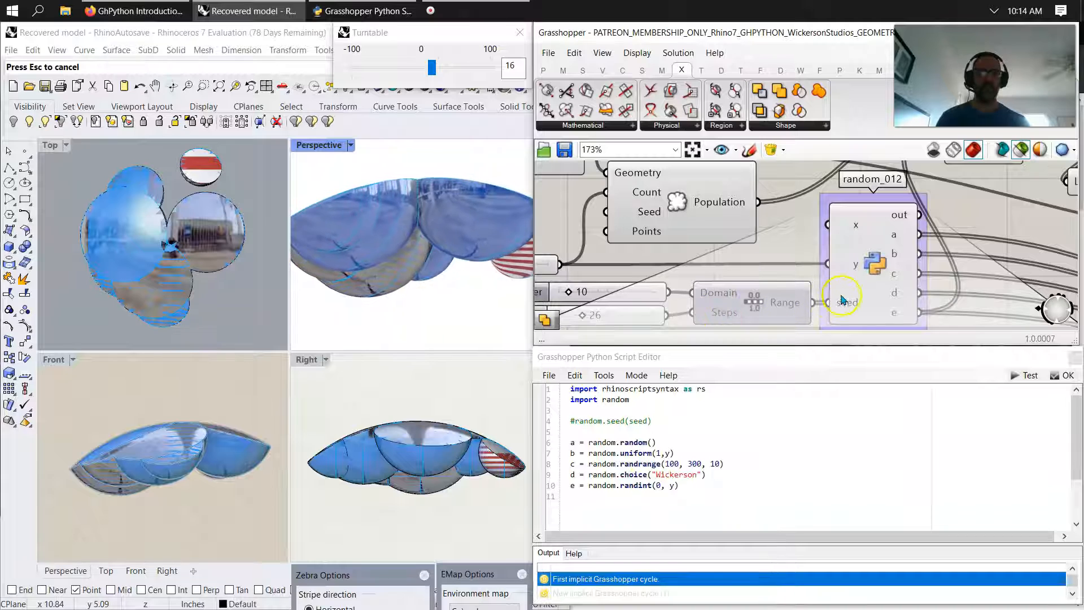
pyautogui.scroll(-3, 890, 248)
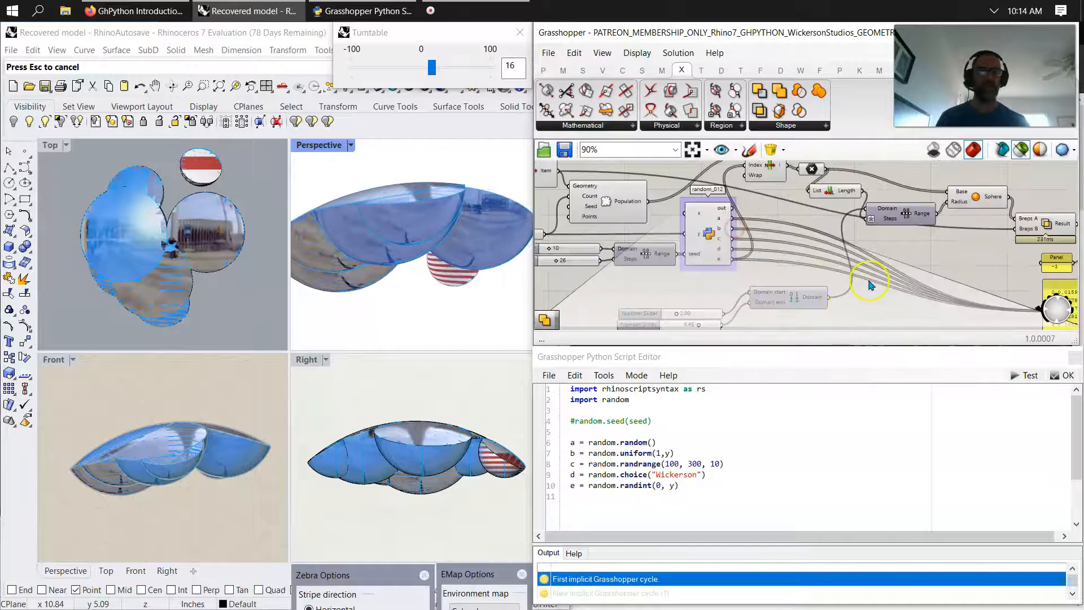
pyautogui.click(936, 303)
pyautogui.scroll(4, 835, 274)
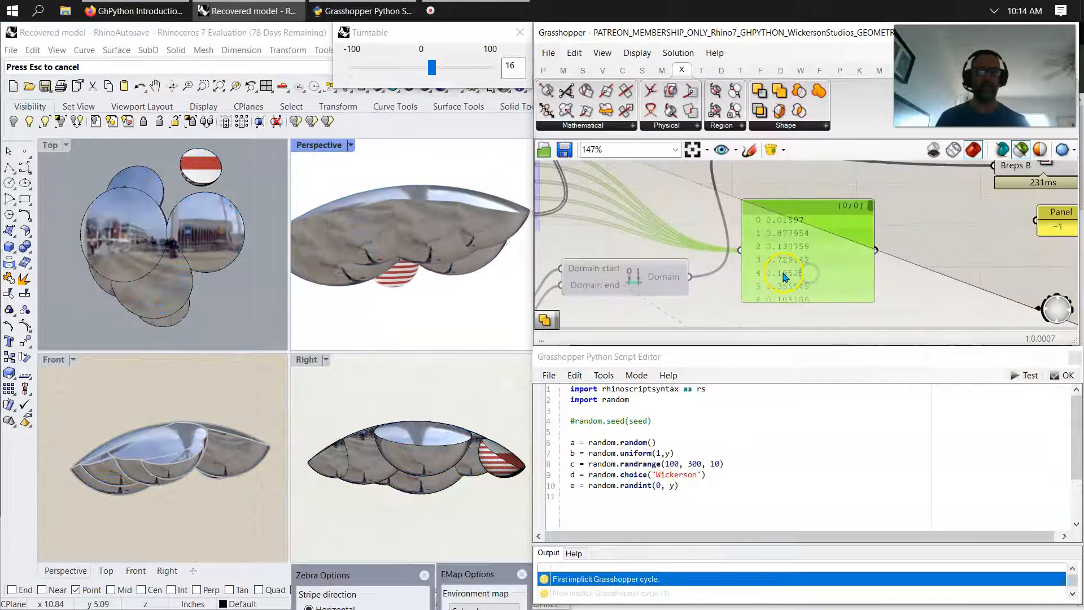
pyautogui.moveTo(926, 197)
pyautogui.mouseDown()
pyautogui.moveTo(935, 296)
pyautogui.moveTo(928, 188)
pyautogui.mouseUp()
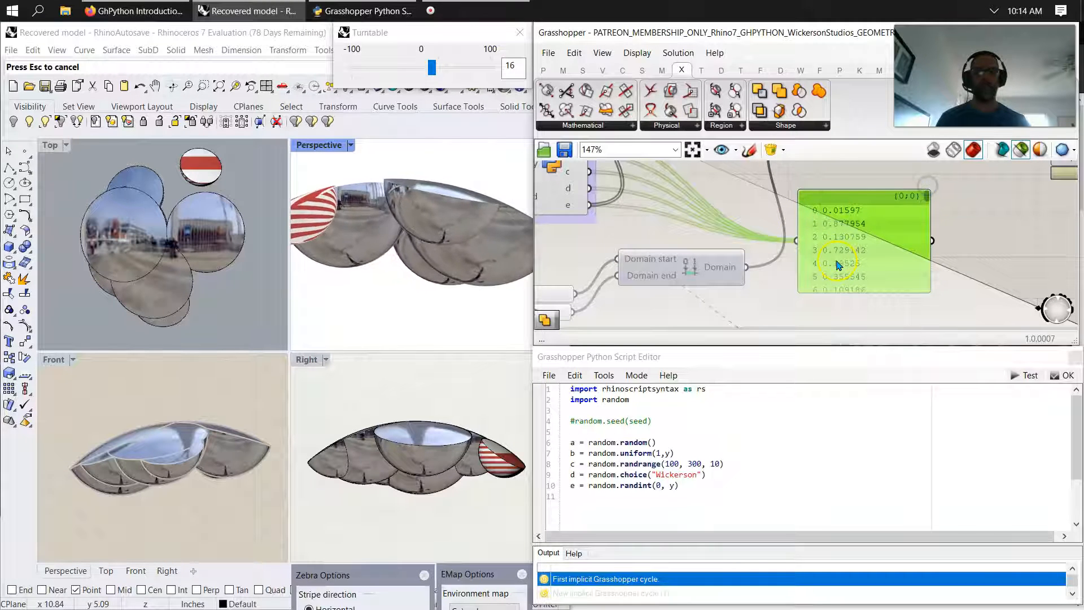
pyautogui.moveTo(701, 274); pyautogui.dragTo(904, 281, button='right')
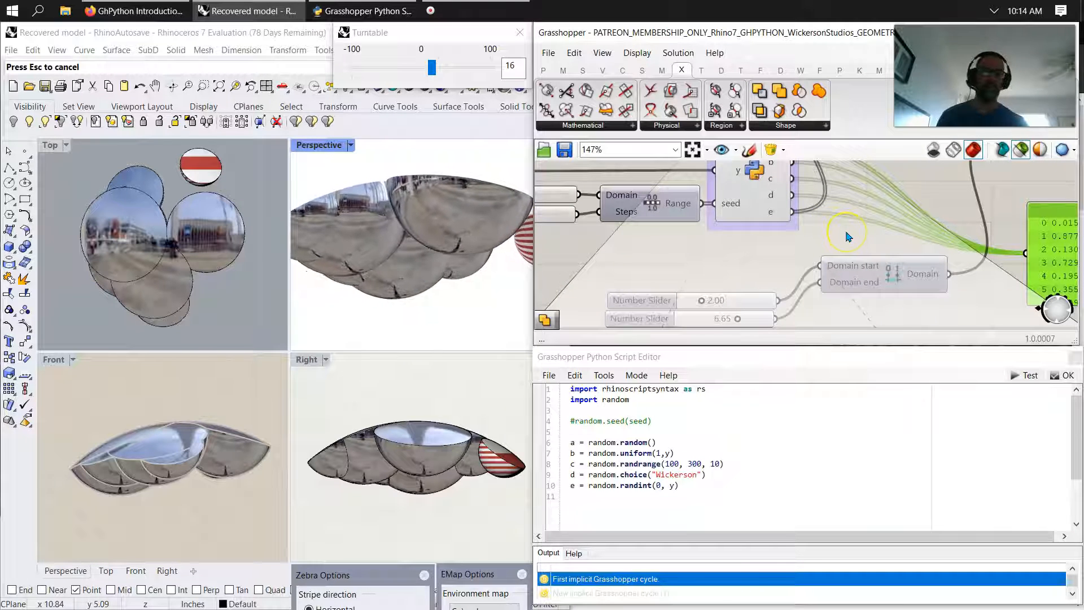
pyautogui.scroll(-5, 847, 253)
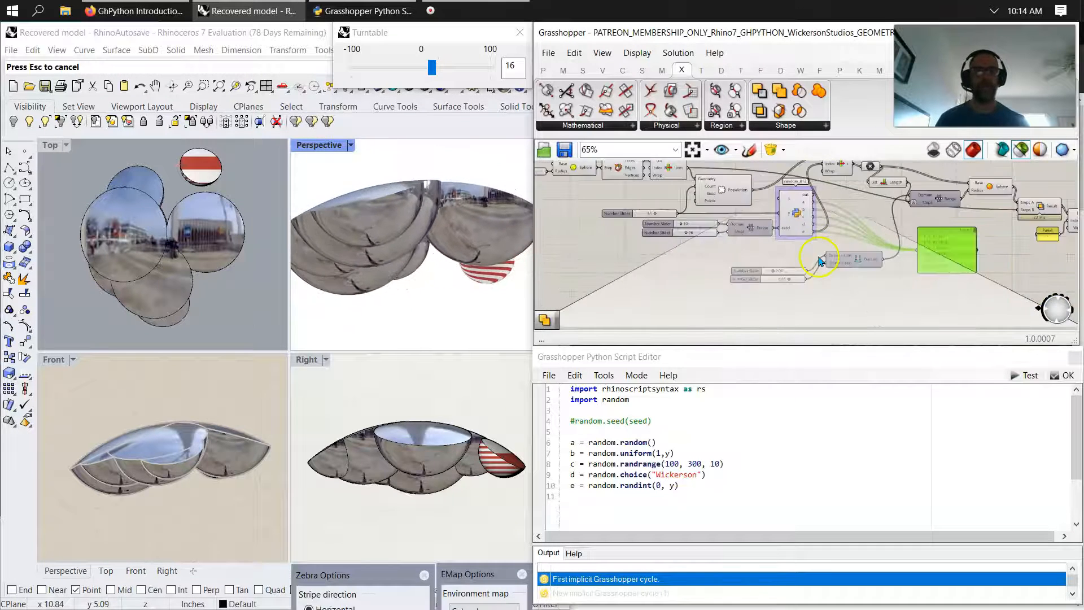
pyautogui.scroll(-2, 795, 277)
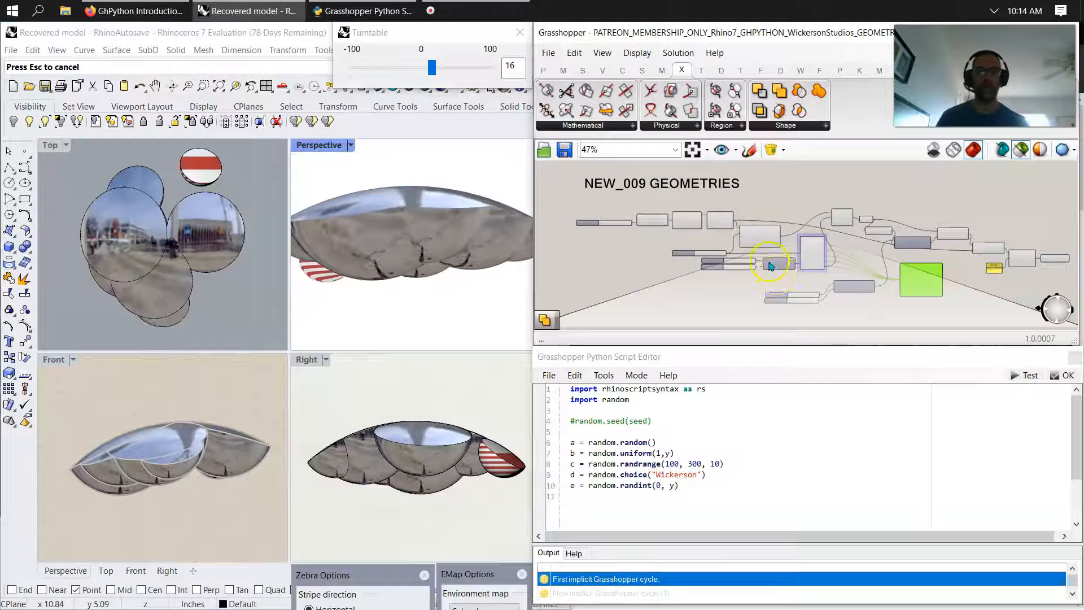
pyautogui.scroll(7, 793, 278)
pyautogui.moveTo(791, 260); pyautogui.dragTo(671, 236, button='right')
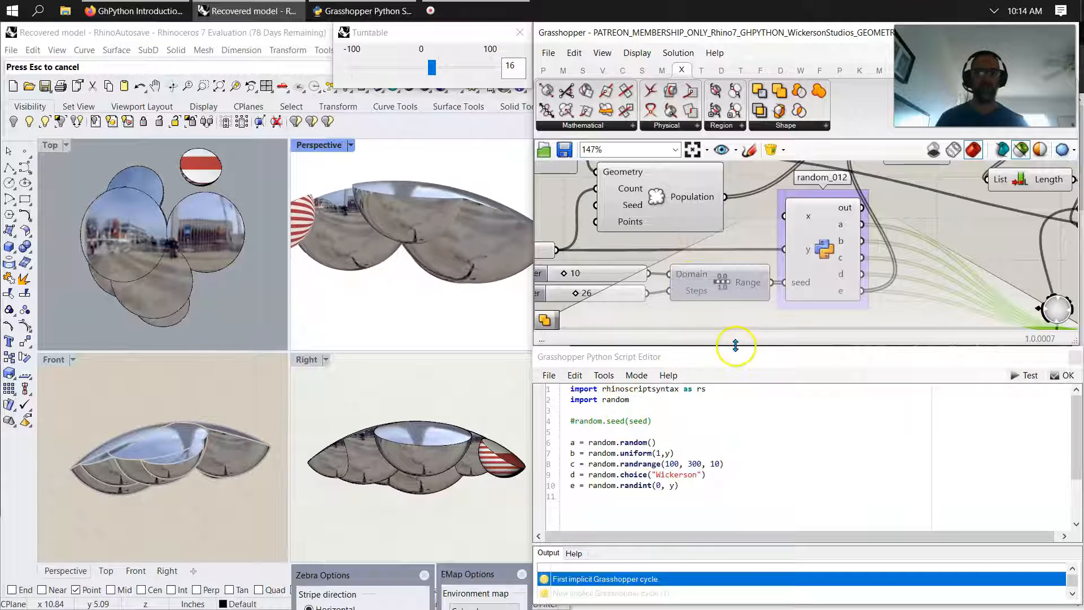
# Step: End the turntable rotation and hide all the dome geometry in the Rhino viewports
pyautogui.click(519, 32)
pyautogui.moveTo(475, 342); pyautogui.dragTo(366, 154)
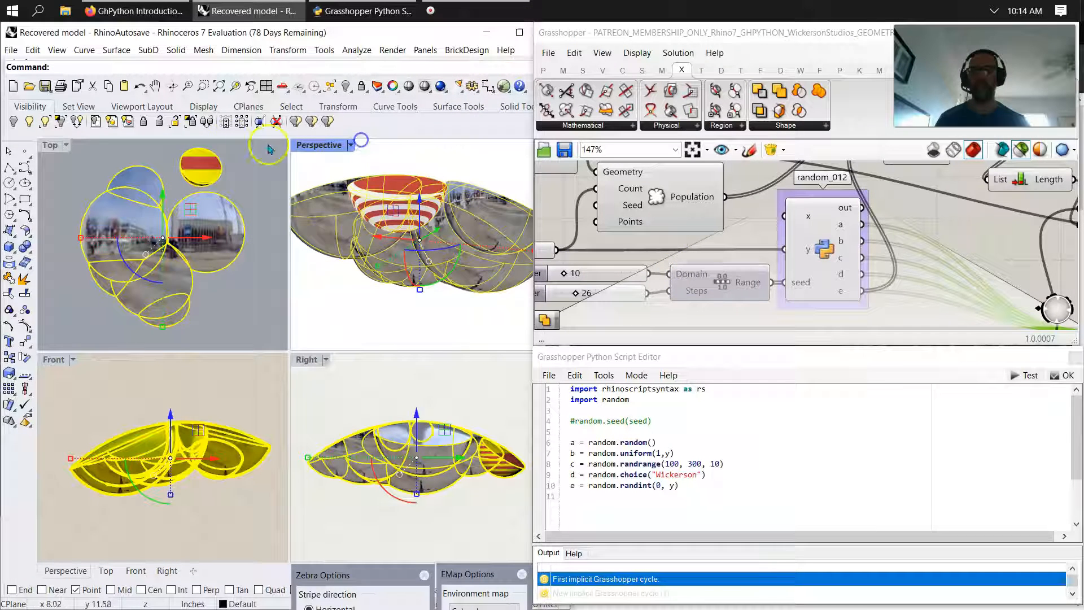
pyautogui.click(13, 121)
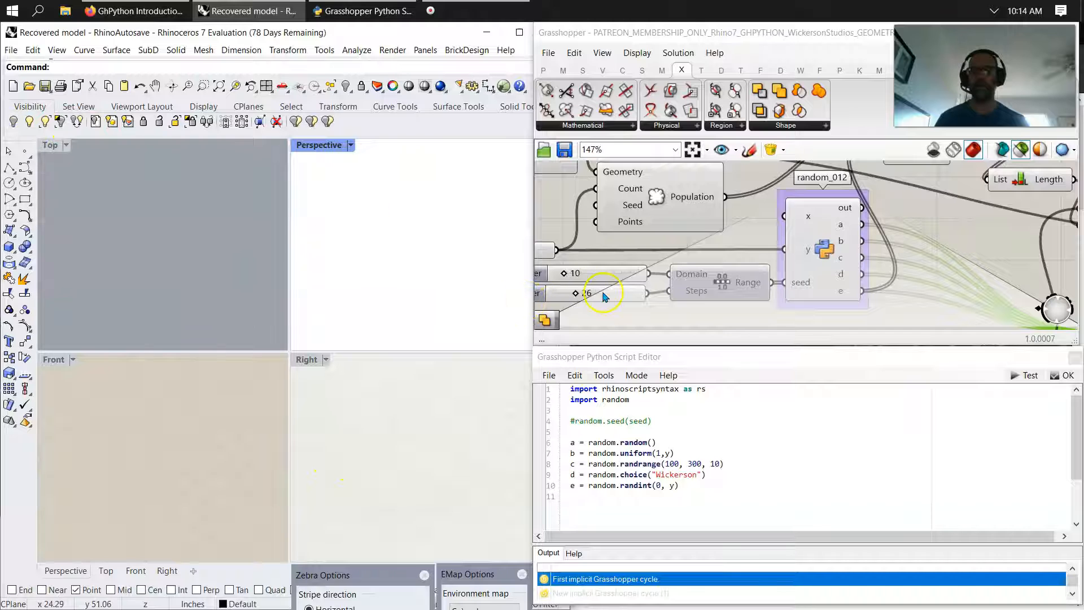
# Step: Preview the starting Sphere, its deconstructed Brep and the face extracted by List Item, one component after another
pyautogui.moveTo(584, 263); pyautogui.dragTo(794, 290, button='right')
pyautogui.moveTo(625, 270); pyautogui.dragTo(763, 292, button='right')
pyautogui.scroll(-3, 763, 292)
pyautogui.moveTo(731, 261); pyautogui.dragTo(759, 253, button='right')
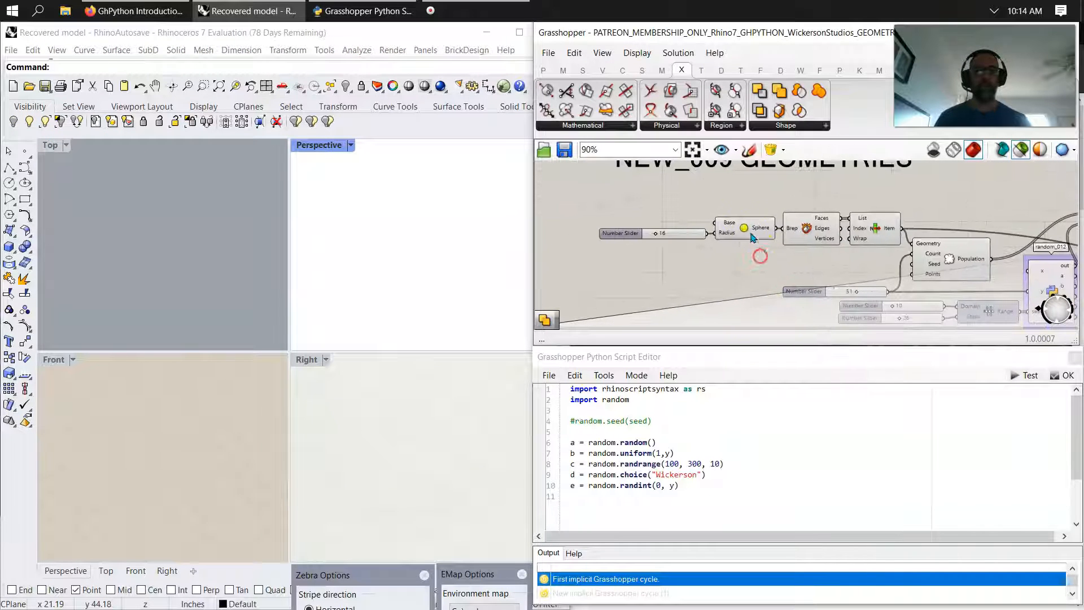
pyautogui.click(751, 231)
pyautogui.moveTo(393, 274); pyautogui.dragTo(352, 264, button='right')
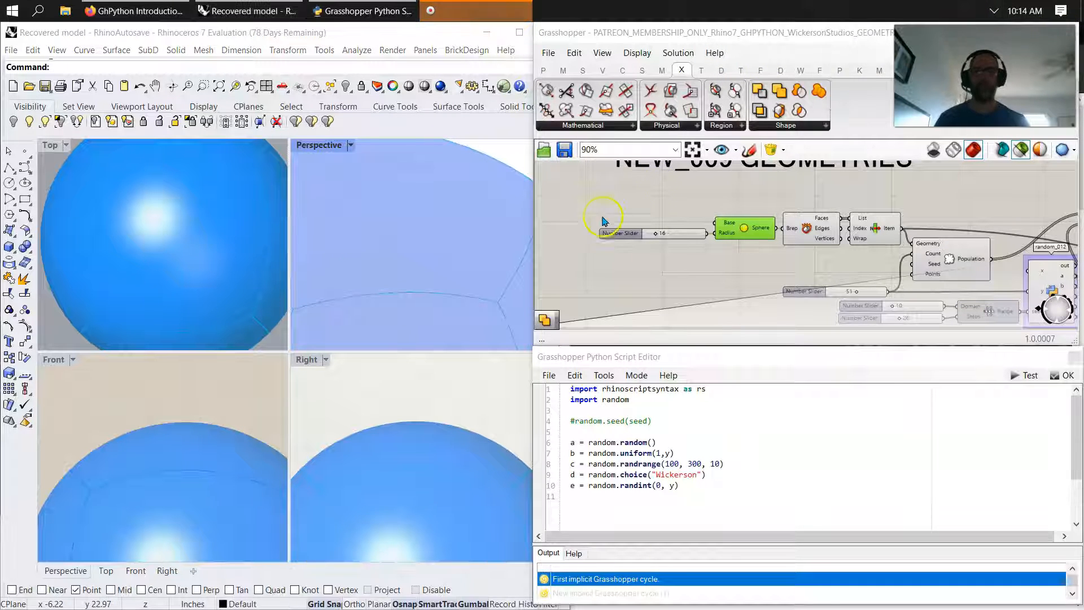
pyautogui.click(817, 227)
pyautogui.moveTo(405, 254); pyautogui.dragTo(424, 235, button='right')
pyautogui.click(877, 229)
pyautogui.scroll(-6, 438, 293)
# Step: Move the Zebra Options and EMap Options dialogs further down, off the Right viewport
pyautogui.click(383, 386)
pyautogui.moveTo(382, 409); pyautogui.dragTo(373, 591)
pyautogui.moveTo(468, 419); pyautogui.dragTo(476, 591)
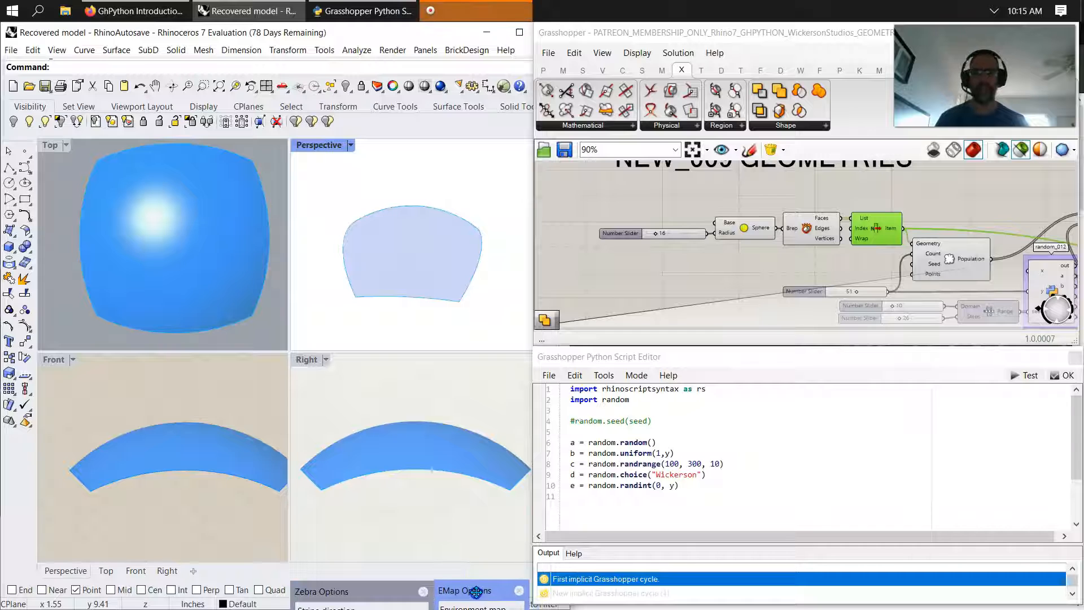
pyautogui.click(580, 554)
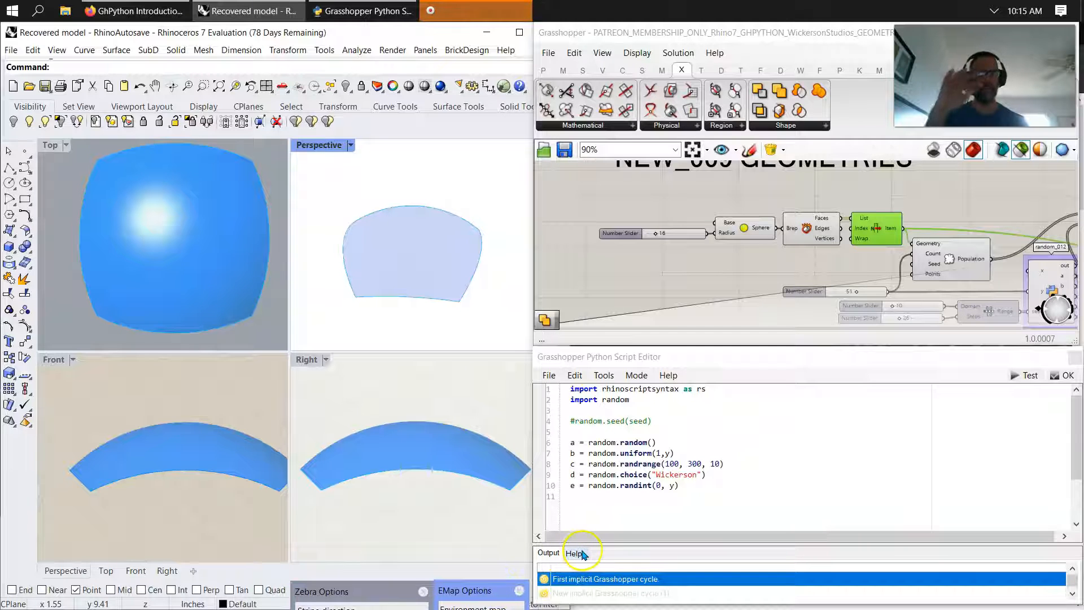
# Step: Preview the points populated on the face and the subset that List Item picks using the random indices
pyautogui.click(954, 261)
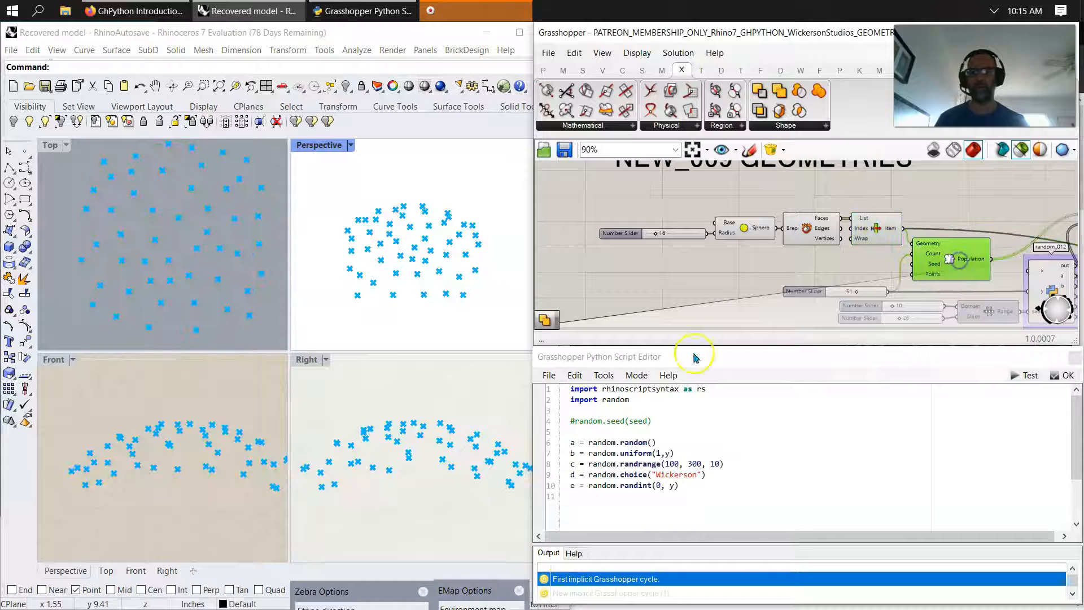
pyautogui.moveTo(862, 266); pyautogui.dragTo(722, 214, button='right')
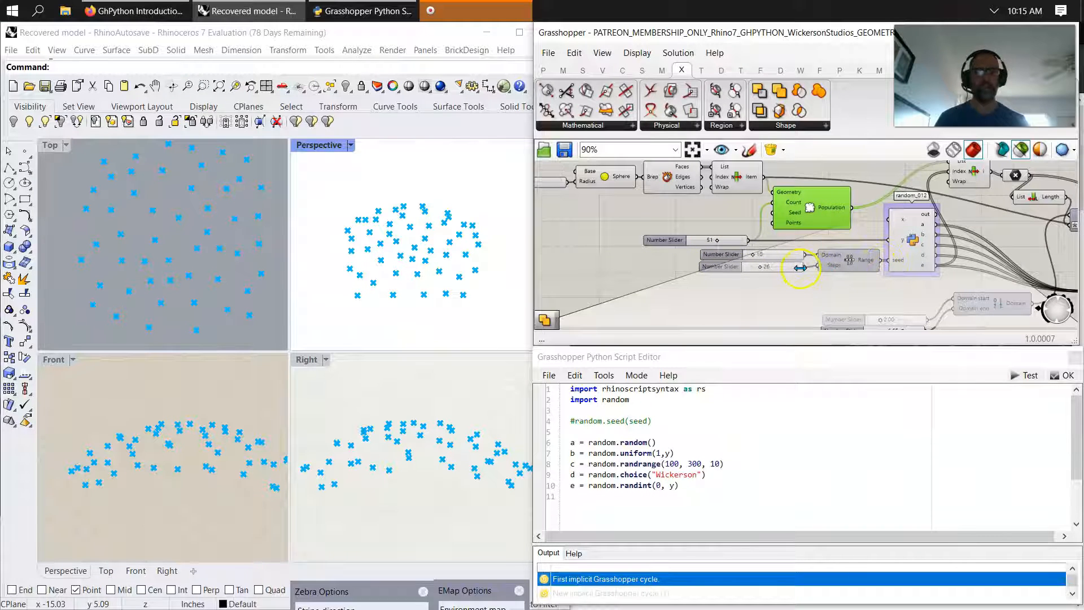
pyautogui.moveTo(898, 265)
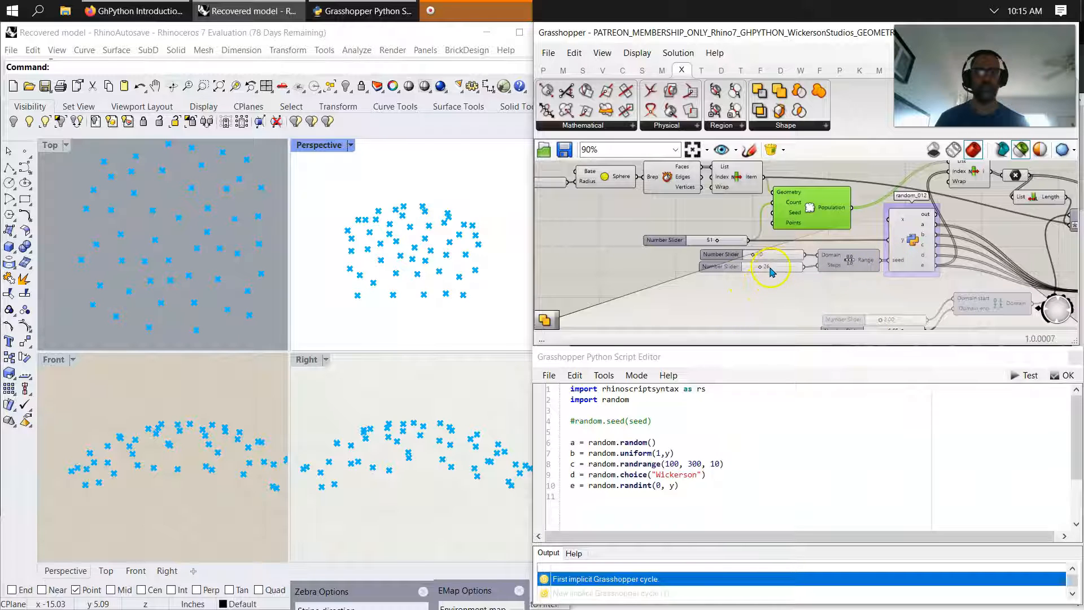
pyautogui.moveTo(995, 229); pyautogui.dragTo(866, 249, button='right')
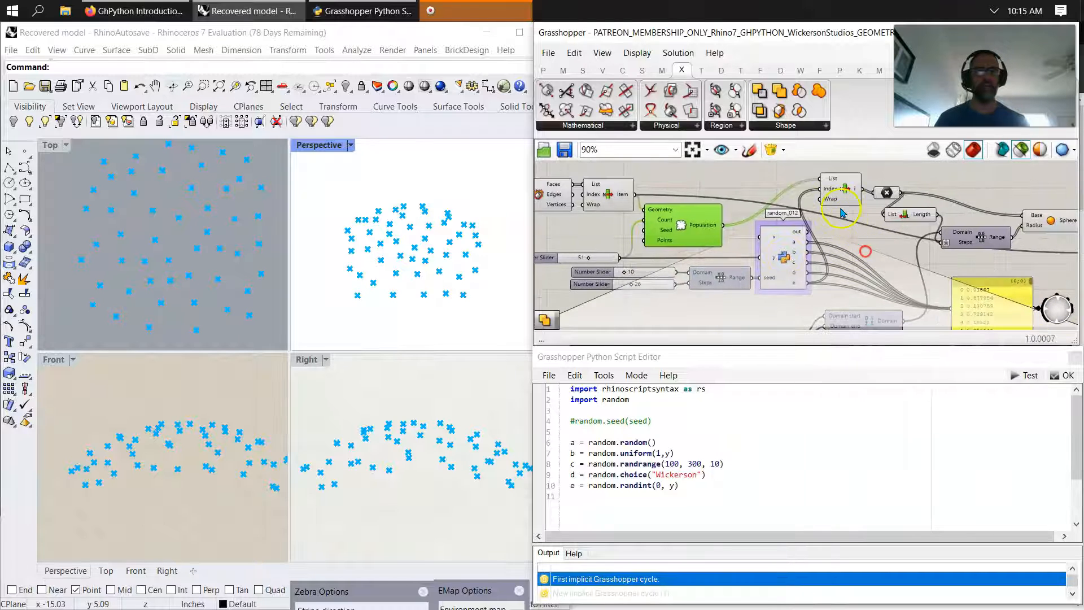
pyautogui.click(853, 187)
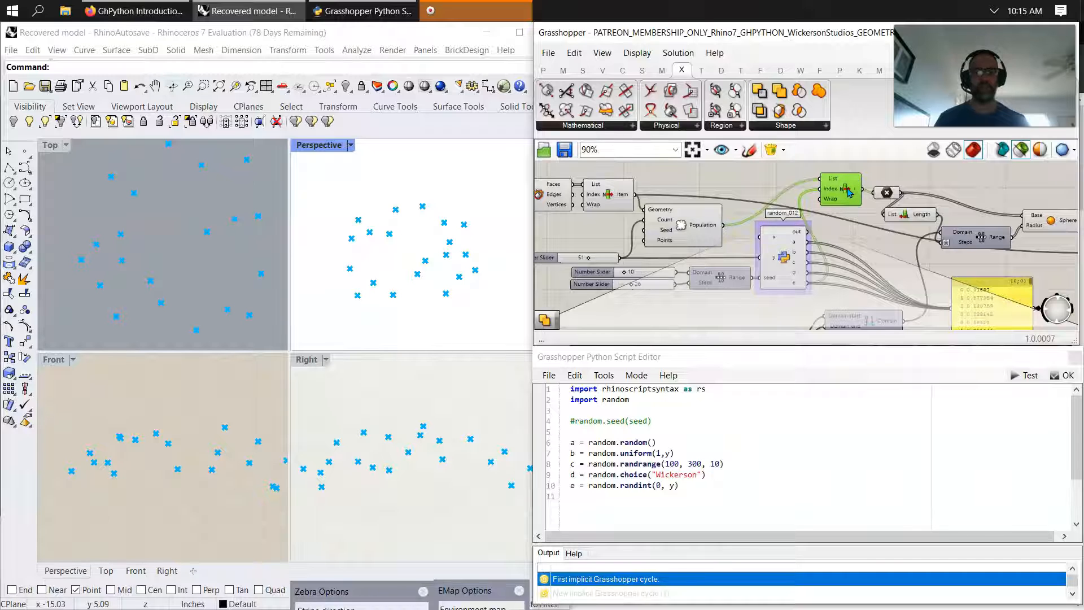
# Step: Select the Point container and set the Steps slider of the seed Range to 46
pyautogui.click(885, 193)
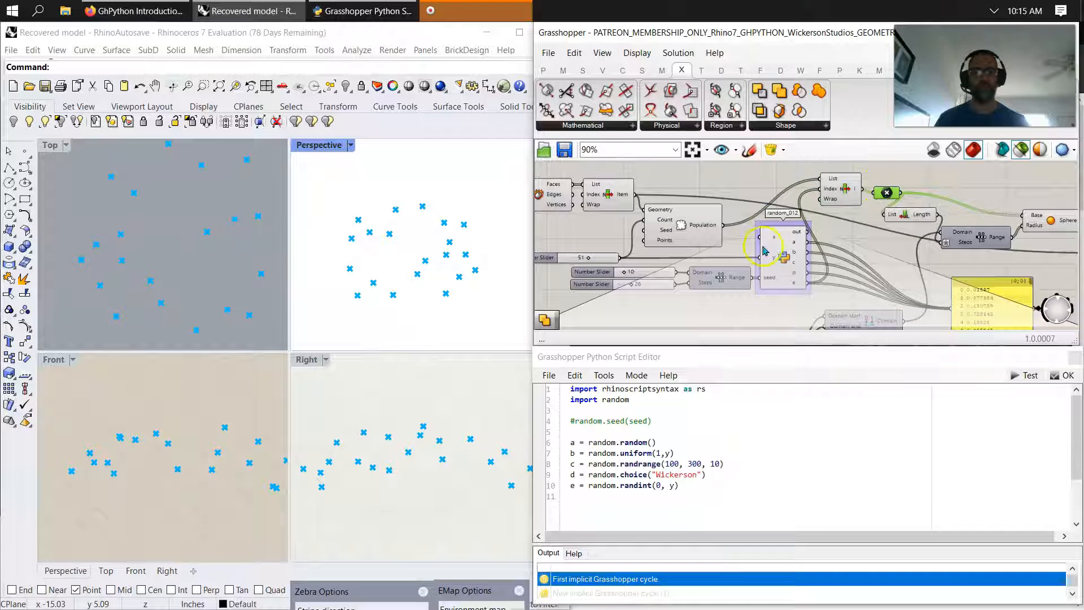
pyautogui.click(888, 194)
pyautogui.moveTo(632, 288); pyautogui.dragTo(638, 294)
# Step: Preview the spheres built on the randomly chosen points and review the domain and range that drive their radii
pyautogui.moveTo(877, 265); pyautogui.dragTo(732, 246, button='right')
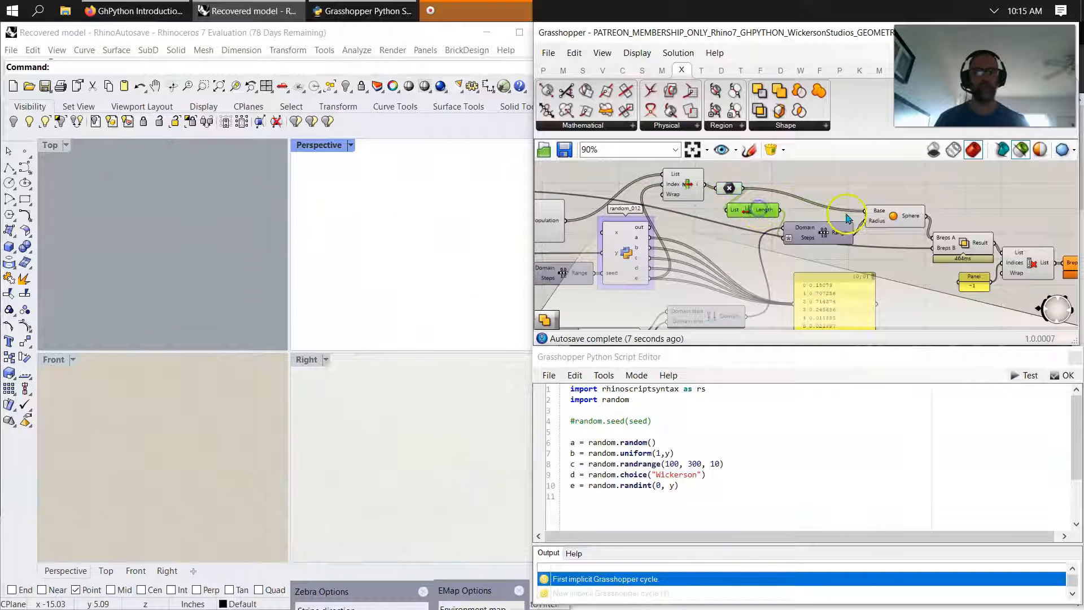
pyautogui.click(891, 217)
pyautogui.moveTo(430, 262); pyautogui.dragTo(414, 194, button='right')
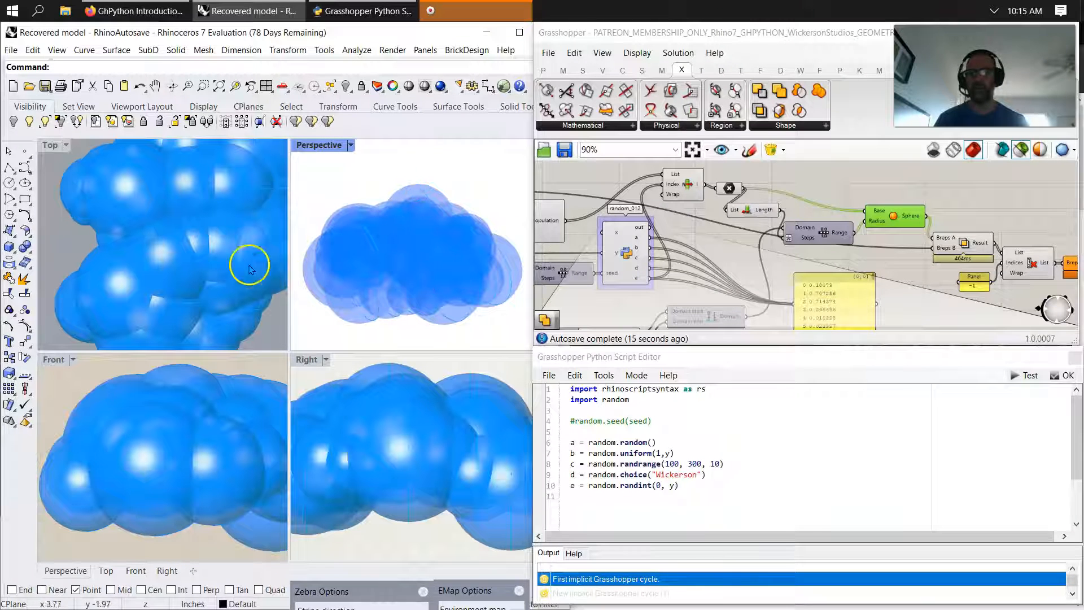
pyautogui.moveTo(403, 284)
pyautogui.mouseDown(button='right')
pyautogui.moveTo(389, 230)
pyautogui.moveTo(399, 264)
pyautogui.mouseUp(button='right')
pyautogui.moveTo(784, 210); pyautogui.dragTo(807, 305, button='right')
pyautogui.moveTo(803, 217); pyautogui.dragTo(751, 251, button='right')
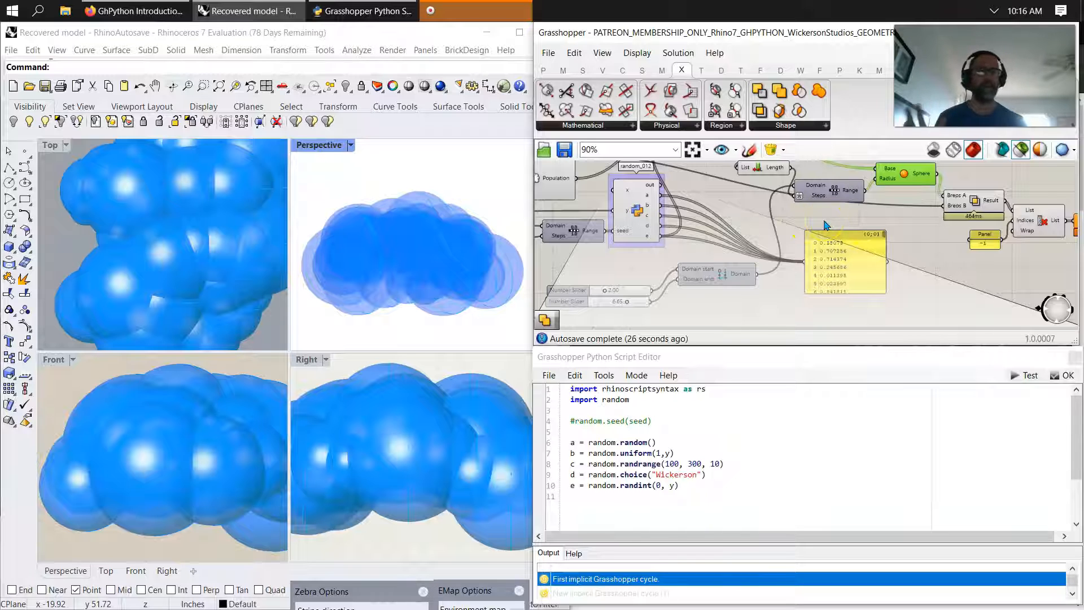
# Step: Inspect the intersection of the spheres with the face, viewing it from several angles and checking its result list
pyautogui.moveTo(897, 276); pyautogui.dragTo(817, 309, button='right')
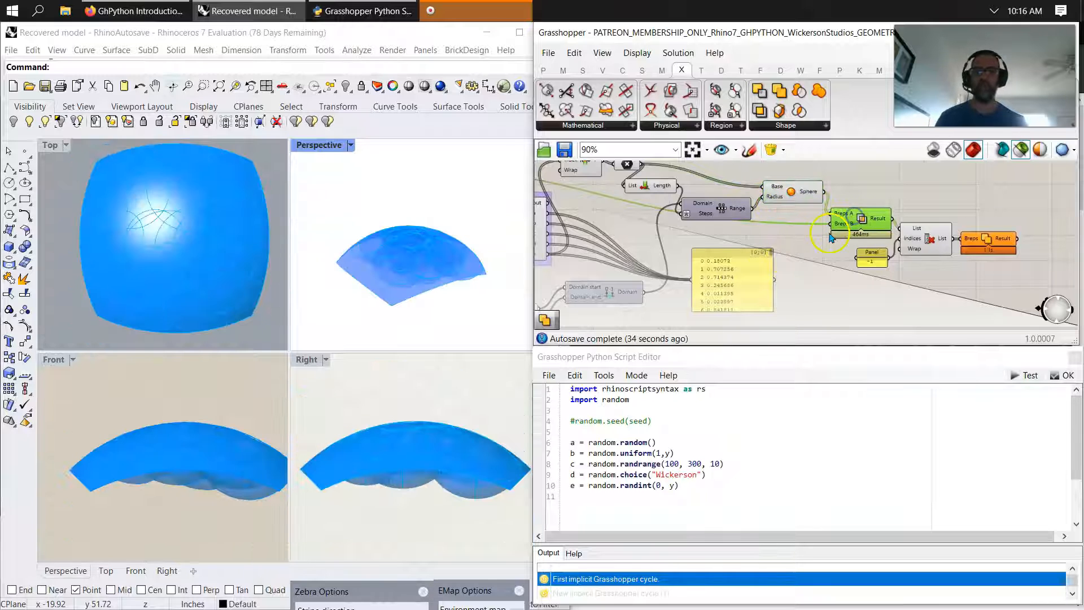
pyautogui.click(402, 261)
pyautogui.moveTo(401, 260); pyautogui.dragTo(443, 307, button='right')
pyautogui.click(900, 227)
pyautogui.moveTo(882, 224)
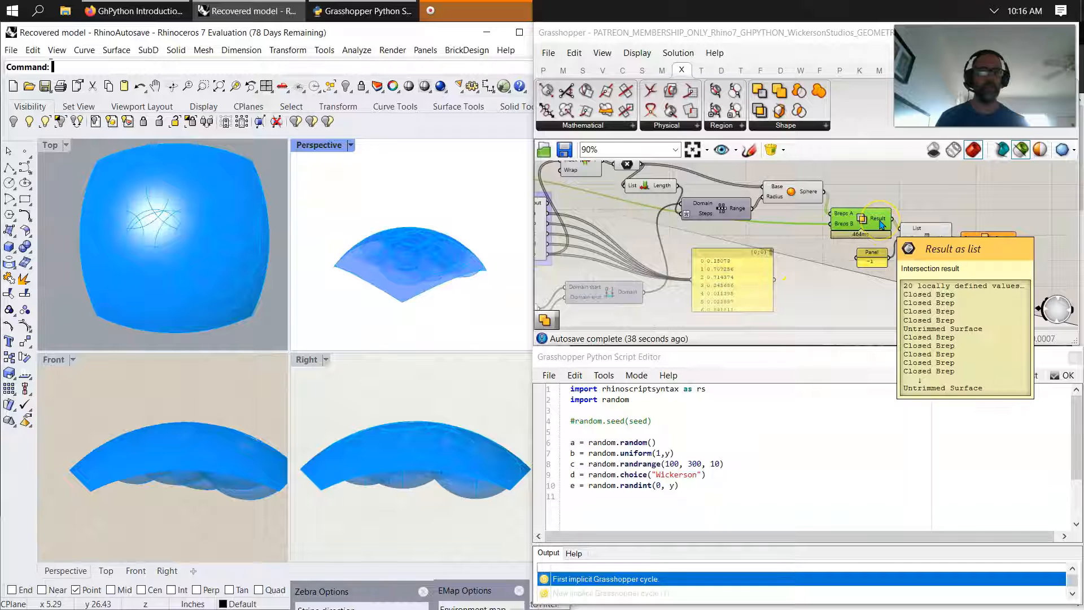
pyautogui.moveTo(438, 329); pyautogui.dragTo(407, 294, button='right')
pyautogui.click(930, 251)
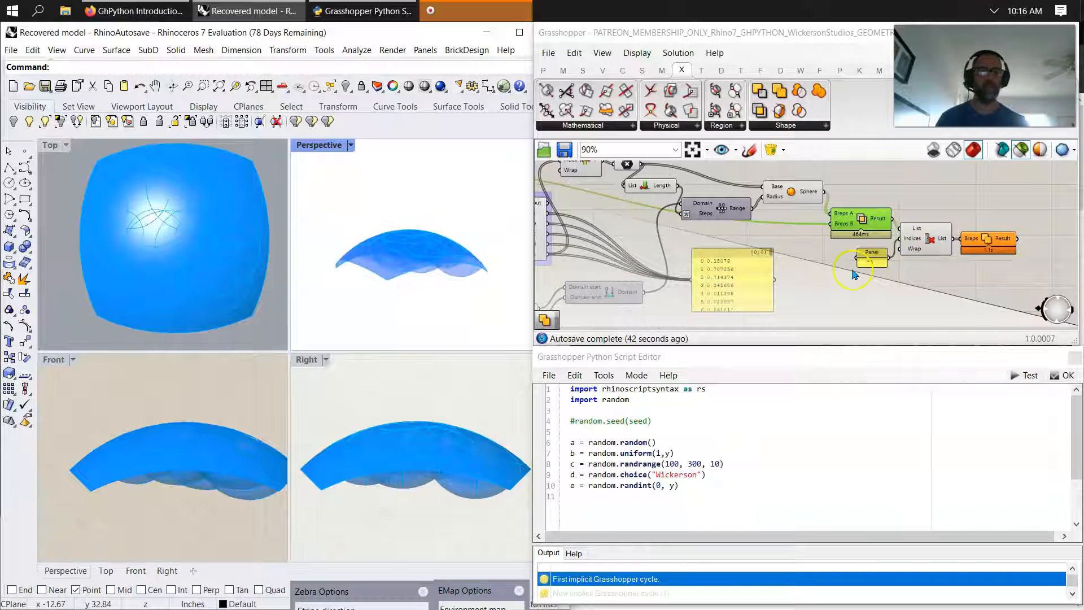
# Step: Set the Domain end slider that controls the sphere radius range to 7.29
pyautogui.scroll(2, 877, 273)
pyautogui.click(1029, 232)
pyautogui.moveTo(1014, 274); pyautogui.dragTo(951, 290, button='right')
pyautogui.moveTo(594, 287); pyautogui.dragTo(872, 256, button='right')
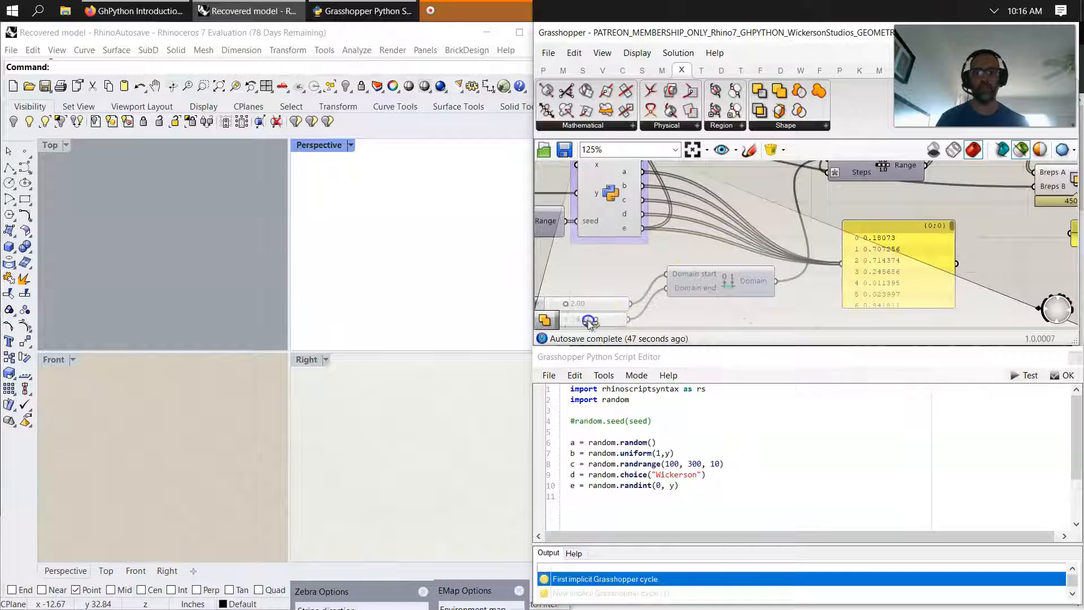
pyautogui.moveTo(592, 321); pyautogui.dragTo(589, 320)
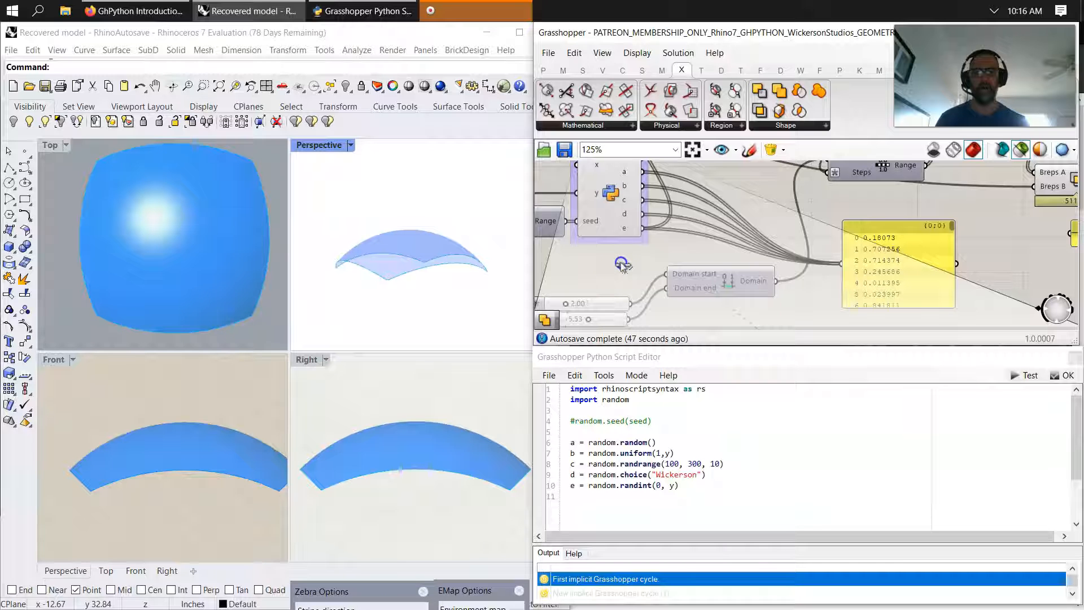
pyautogui.moveTo(620, 261); pyautogui.dragTo(862, 237, button='right')
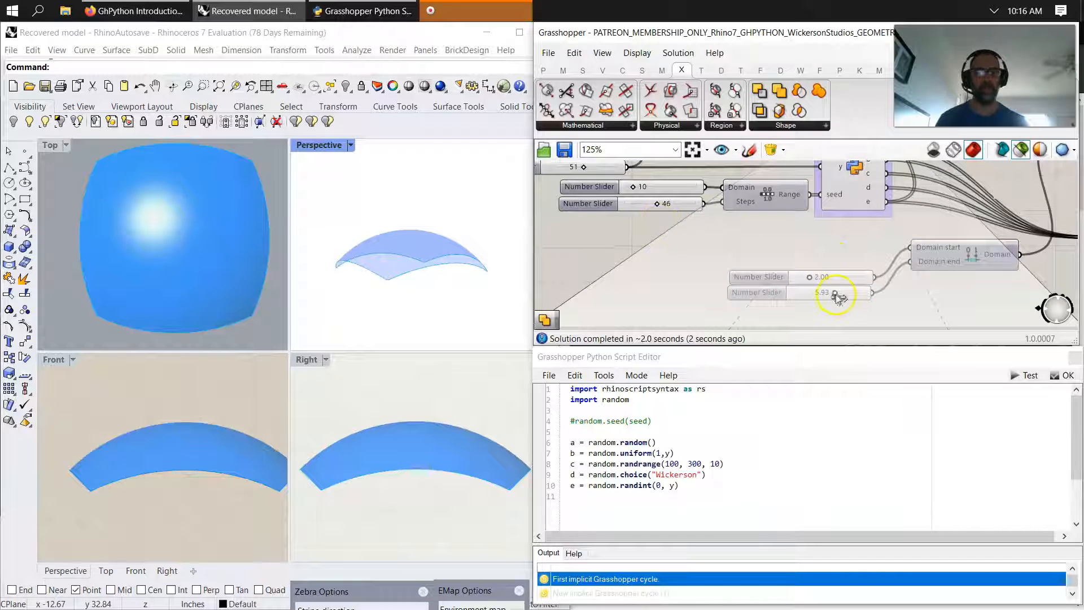
pyautogui.moveTo(848, 296); pyautogui.dragTo(847, 295)
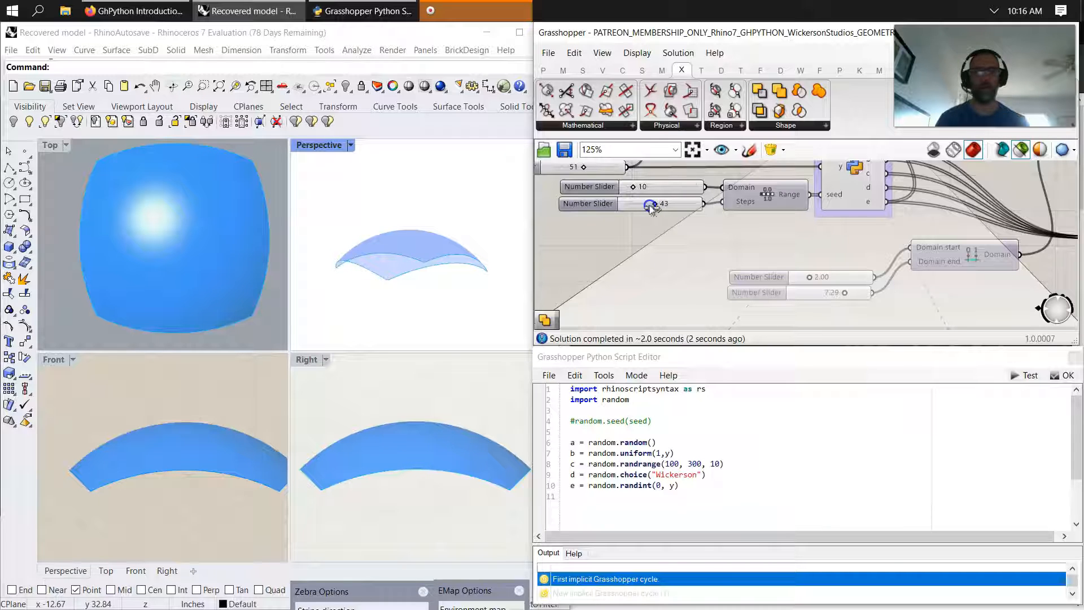
# Step: Preview the final Brep union and check the intersection and culled-list components that feed it
pyautogui.moveTo(1028, 205); pyautogui.dragTo(830, 226, button='right')
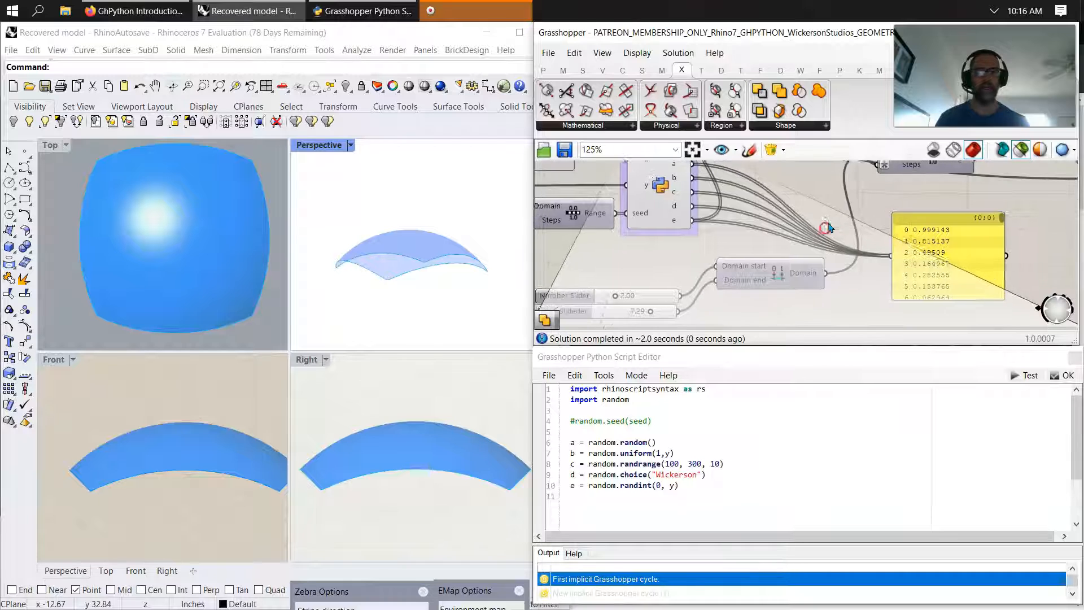
pyautogui.scroll(-3, 826, 228)
pyautogui.moveTo(947, 249); pyautogui.dragTo(870, 232, button='right')
pyautogui.scroll(2, 1004, 206)
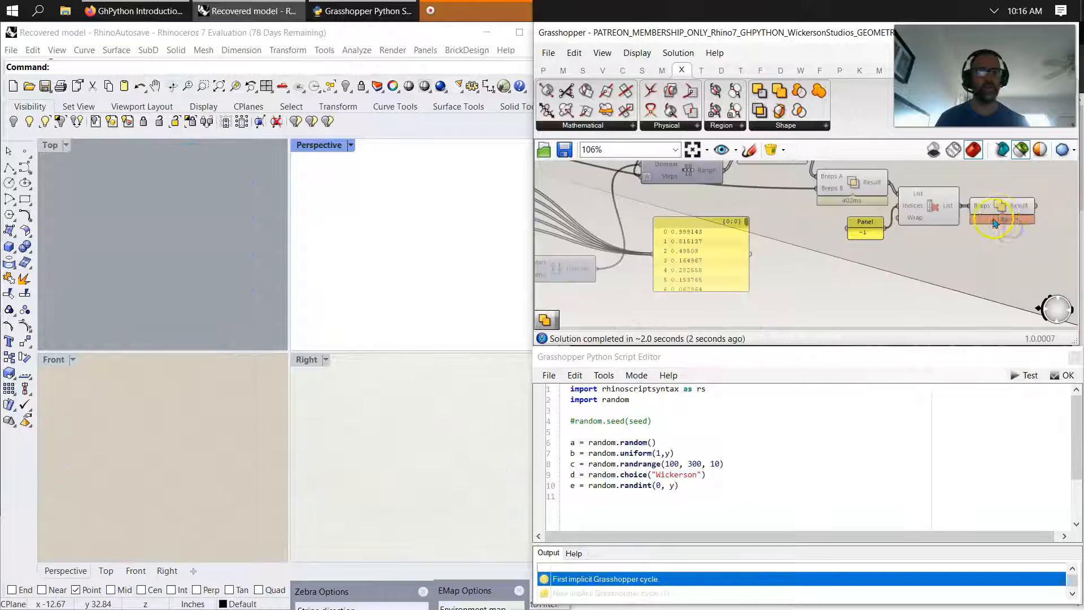
pyautogui.moveTo(395, 276); pyautogui.dragTo(463, 288, button='right')
pyautogui.moveTo(696, 210); pyautogui.dragTo(791, 249, button='right')
pyautogui.click(967, 226)
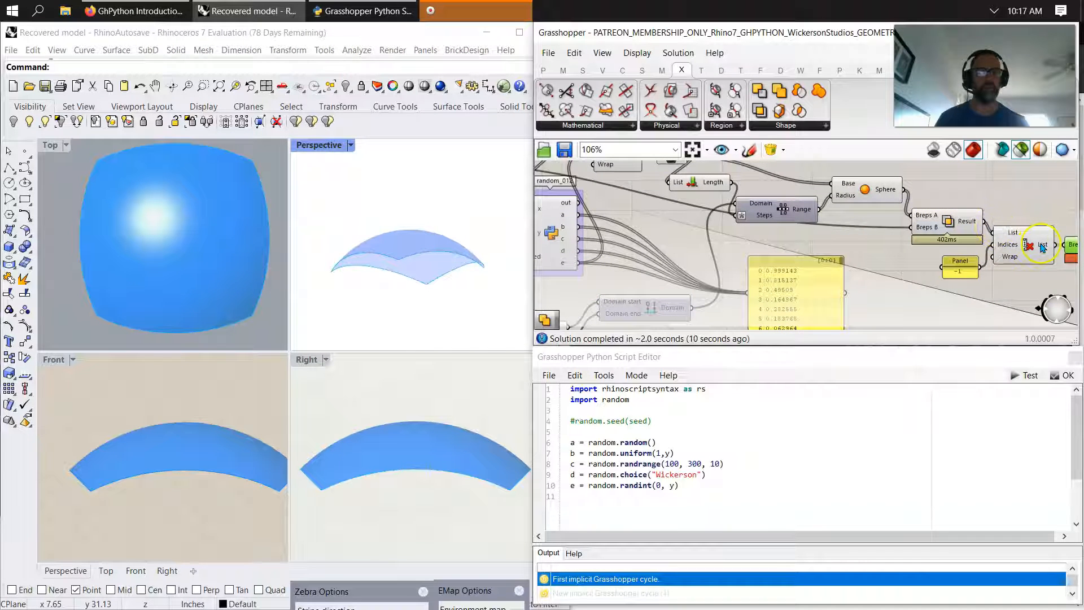
pyautogui.moveTo(1043, 247)
# Step: Change the Steps slider of the seed range to regenerate the random values, and select the Sphere component to preview its spheres
pyautogui.moveTo(682, 234); pyautogui.dragTo(924, 209, button='right')
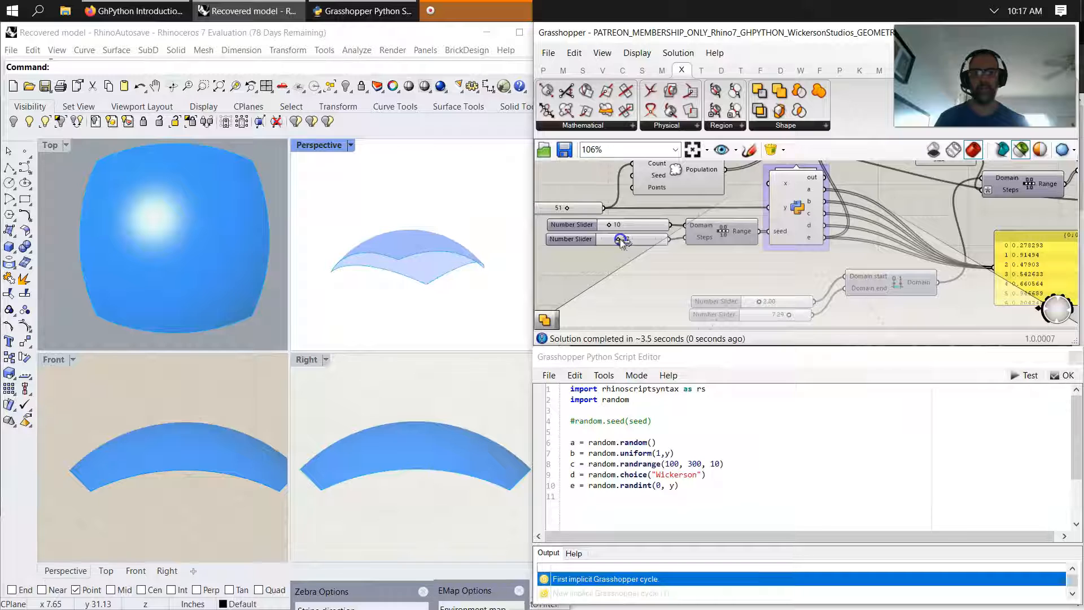
pyautogui.moveTo(924, 209); pyautogui.dragTo(702, 225, button='right')
pyautogui.click(902, 184)
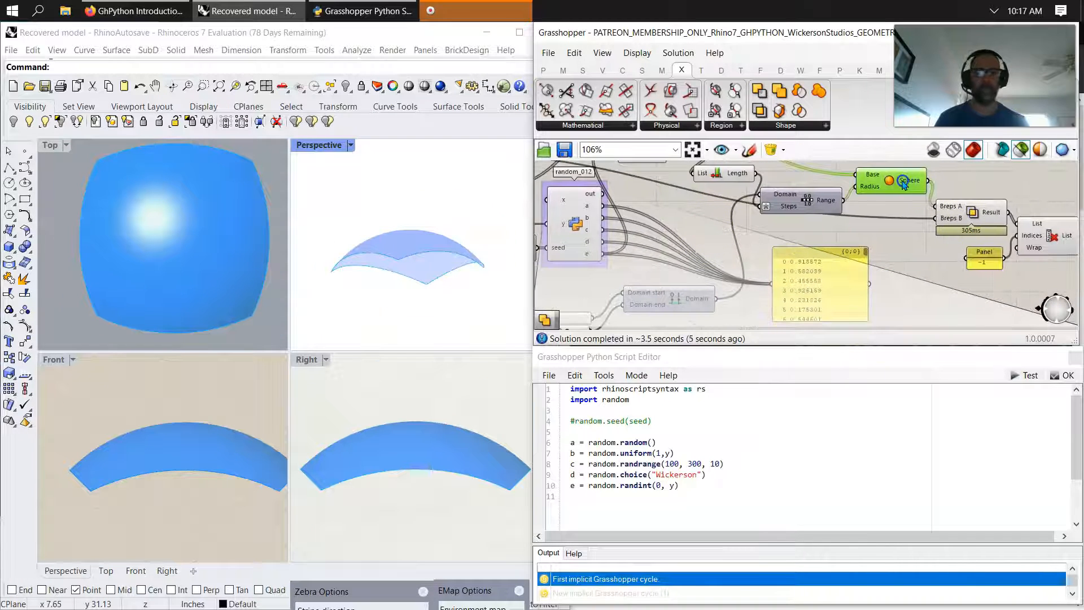
pyautogui.moveTo(902, 184); pyautogui.dragTo(901, 190)
# Step: Move the Solid Union component further from the Cull Index component and show the preview of all components
pyautogui.moveTo(948, 259); pyautogui.dragTo(814, 245, button='right')
pyautogui.click(1002, 220)
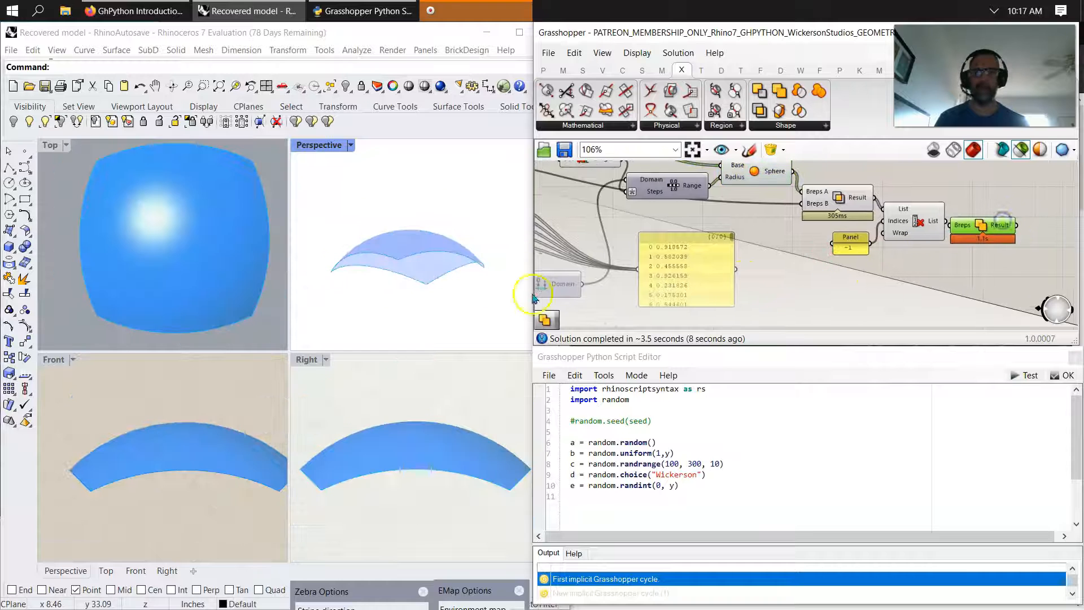
pyautogui.click(931, 224)
pyautogui.moveTo(474, 317); pyautogui.dragTo(445, 335, button='right')
pyautogui.moveTo(1003, 225); pyautogui.dragTo(1039, 232)
pyautogui.click(1021, 154)
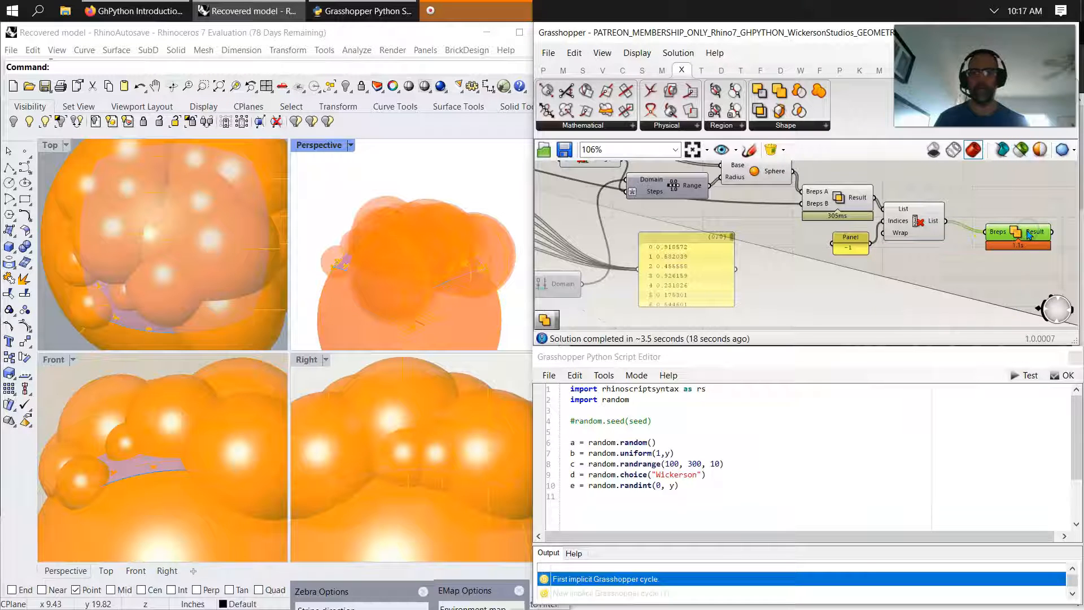
pyautogui.moveTo(447, 293)
pyautogui.mouseDown(button='right')
pyautogui.moveTo(438, 237)
pyautogui.moveTo(375, 201)
pyautogui.moveTo(393, 270)
pyautogui.moveTo(440, 286)
pyautogui.mouseUp(button='right')
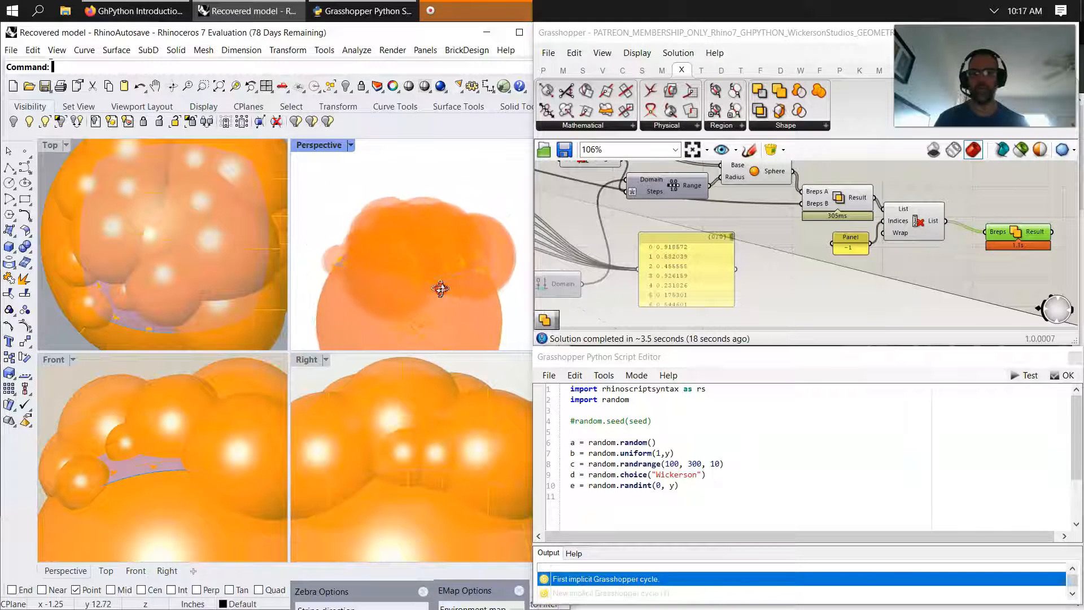
# Step: Inspect the culled list output and move the Cull Index component closer to the Solid Union component
pyautogui.click(929, 221)
pyautogui.moveTo(933, 227)
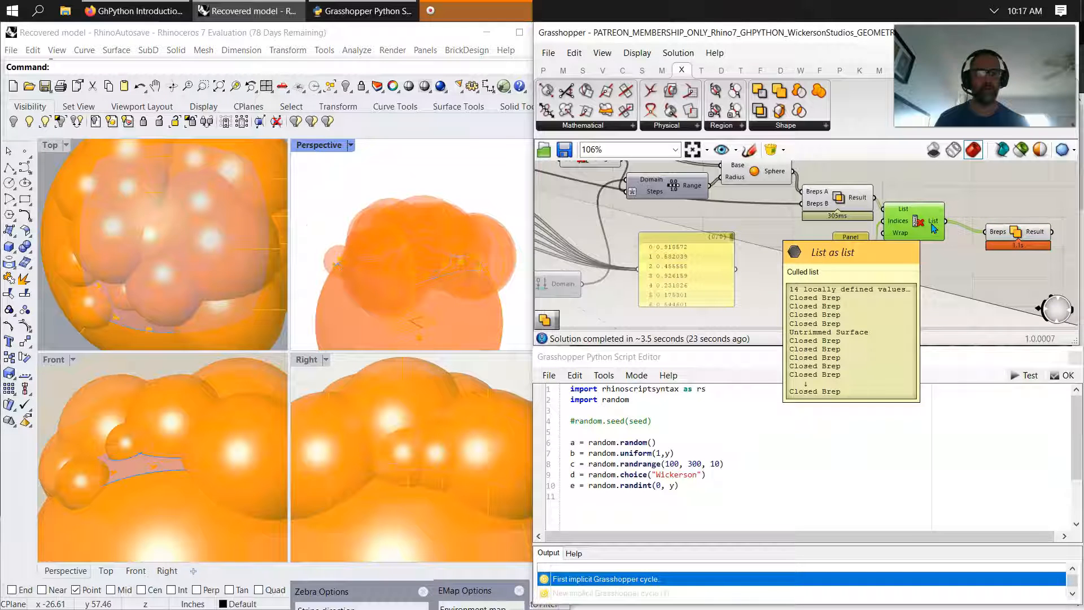
pyautogui.click(898, 283)
pyautogui.moveTo(934, 227); pyautogui.dragTo(965, 231)
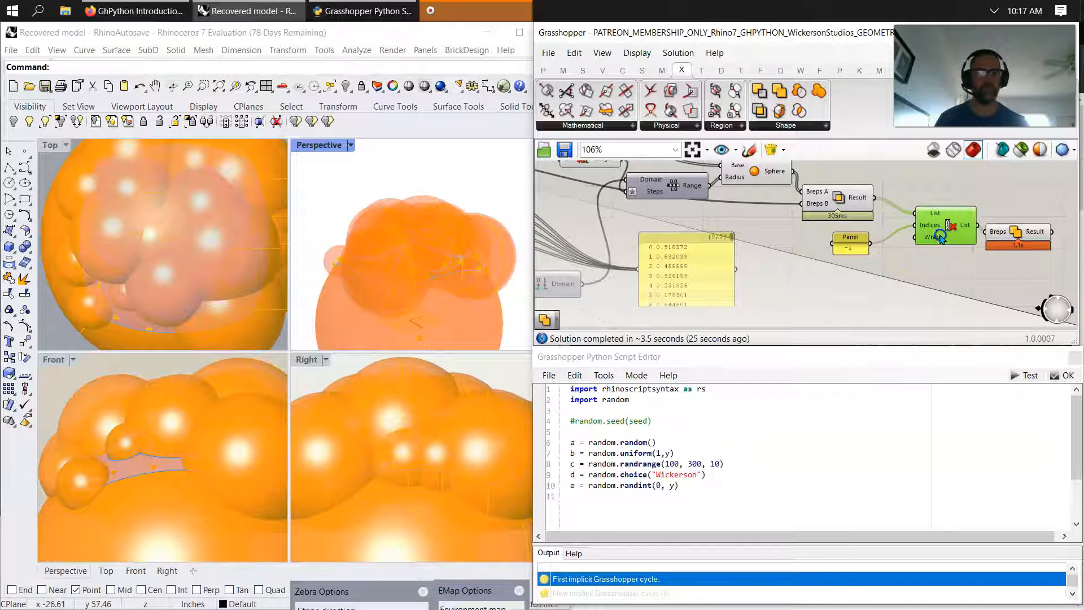
# Step: Set the Steps slider of the range feeding the Python component's seed input to 22
pyautogui.moveTo(797, 304); pyautogui.dragTo(950, 265, button='right')
pyautogui.moveTo(655, 281); pyautogui.dragTo(767, 298, button='right')
pyautogui.moveTo(600, 244); pyautogui.dragTo(697, 259, button='right')
pyautogui.click(638, 248)
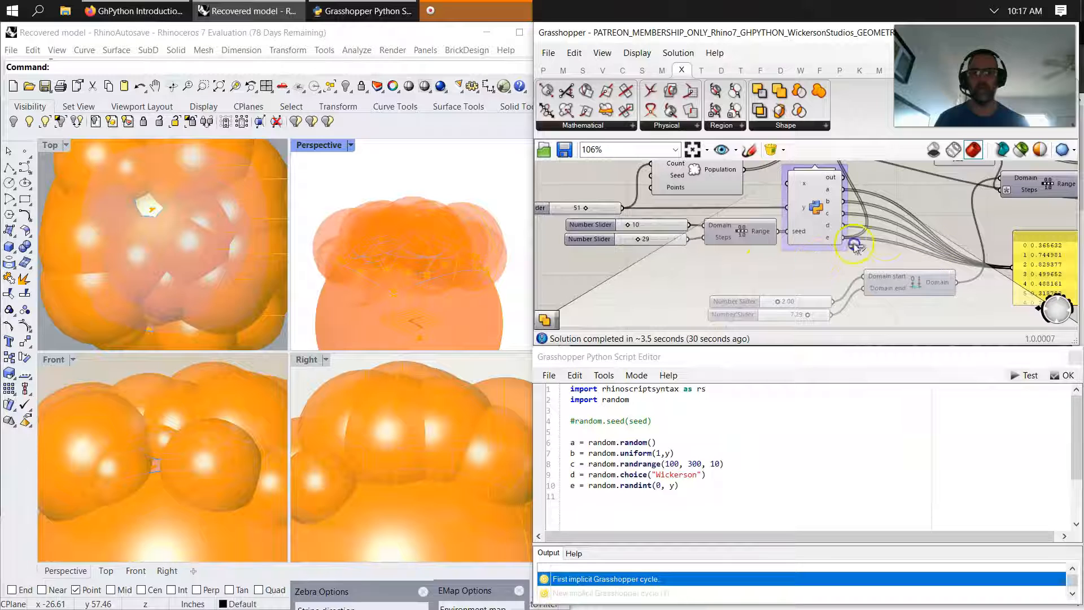
pyautogui.moveTo(951, 244); pyautogui.dragTo(703, 274, button='right')
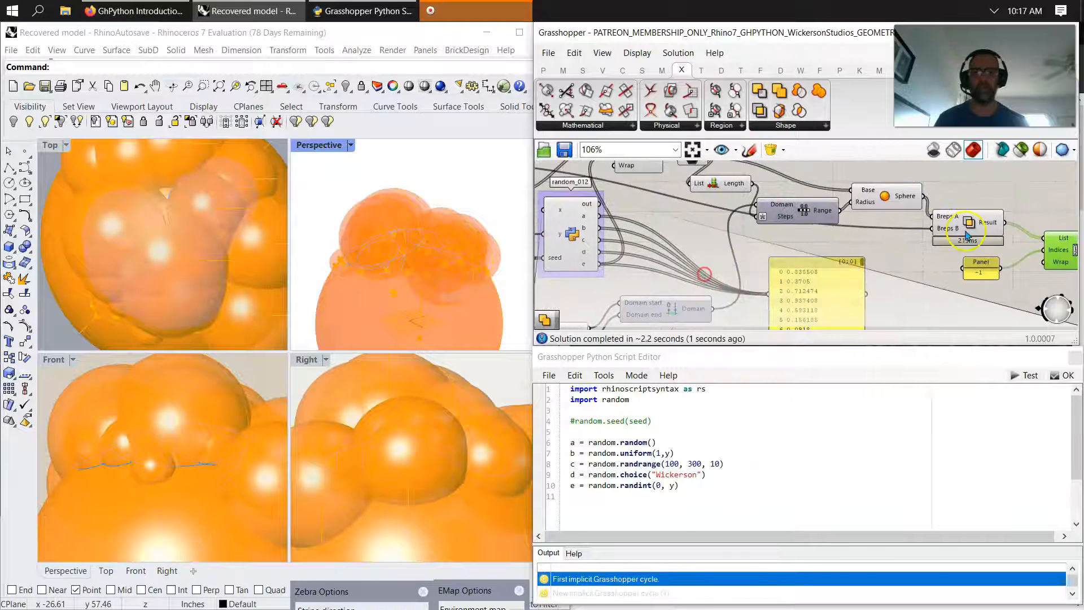
pyautogui.moveTo(984, 232); pyautogui.dragTo(776, 244, button='right')
# Step: Restrict the preview to the selected Solid Union component and examine the carved shape from several angles
pyautogui.click(944, 273)
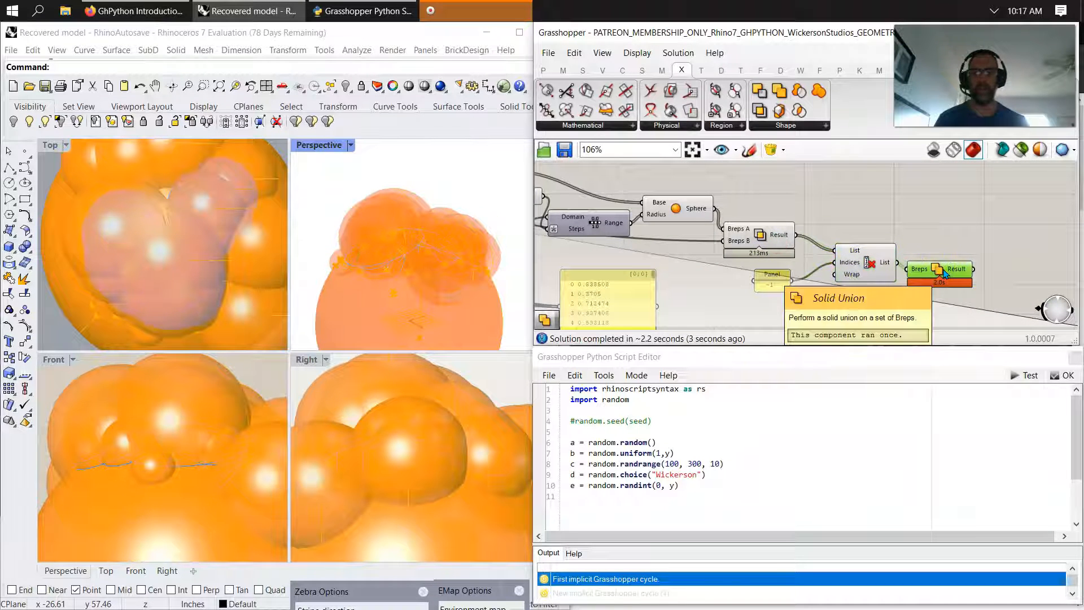
pyautogui.click(1020, 151)
pyautogui.moveTo(410, 243); pyautogui.dragTo(502, 319, button='right')
pyautogui.click(309, 156)
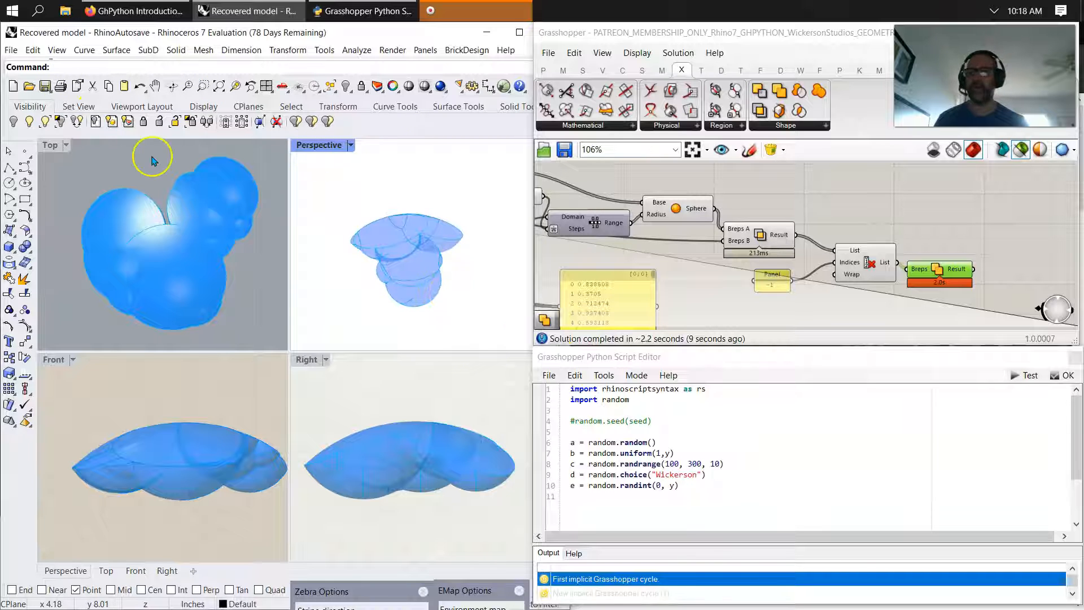
pyautogui.moveTo(478, 282)
pyautogui.mouseDown(button='right')
pyautogui.moveTo(517, 249)
pyautogui.moveTo(497, 273)
pyautogui.mouseUp(button='right')
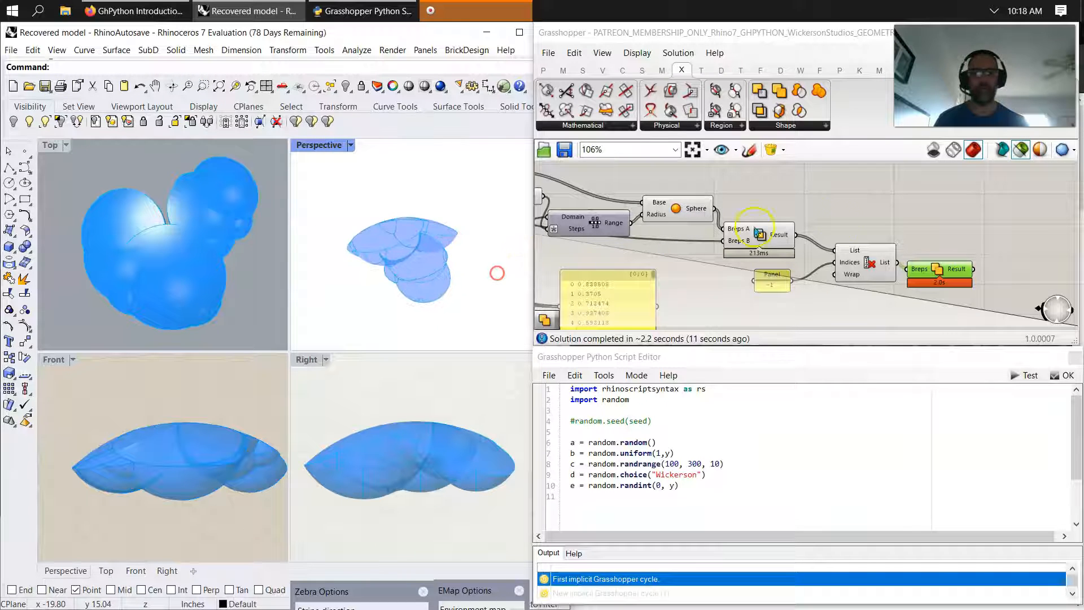
# Step: Bake the Solid Union result into the Rhino model with default attributes
pyautogui.rightClick(966, 272)
pyautogui.click(1001, 293)
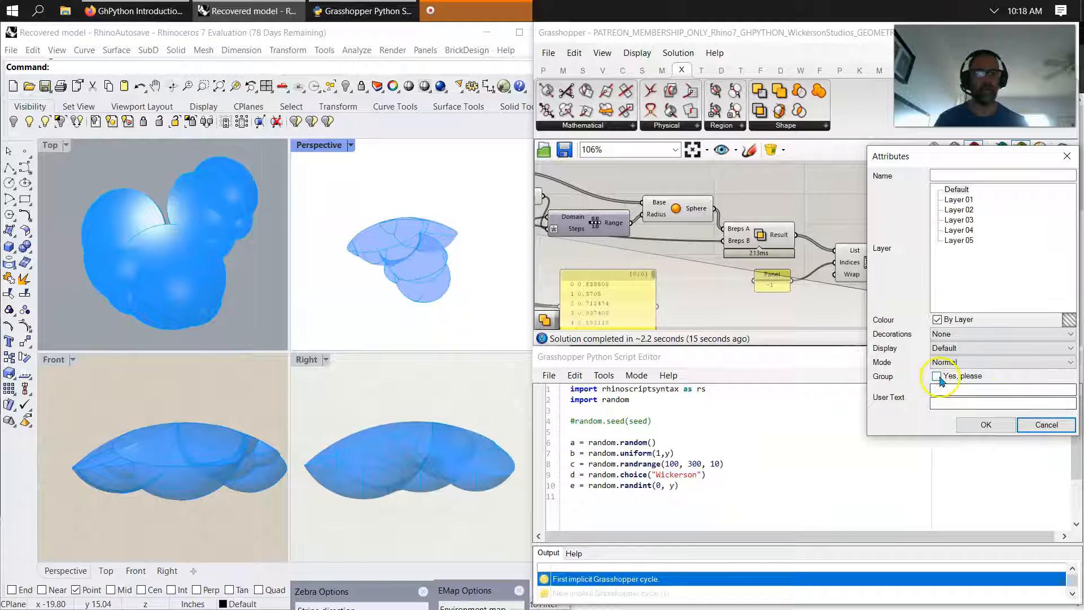
pyautogui.click(985, 425)
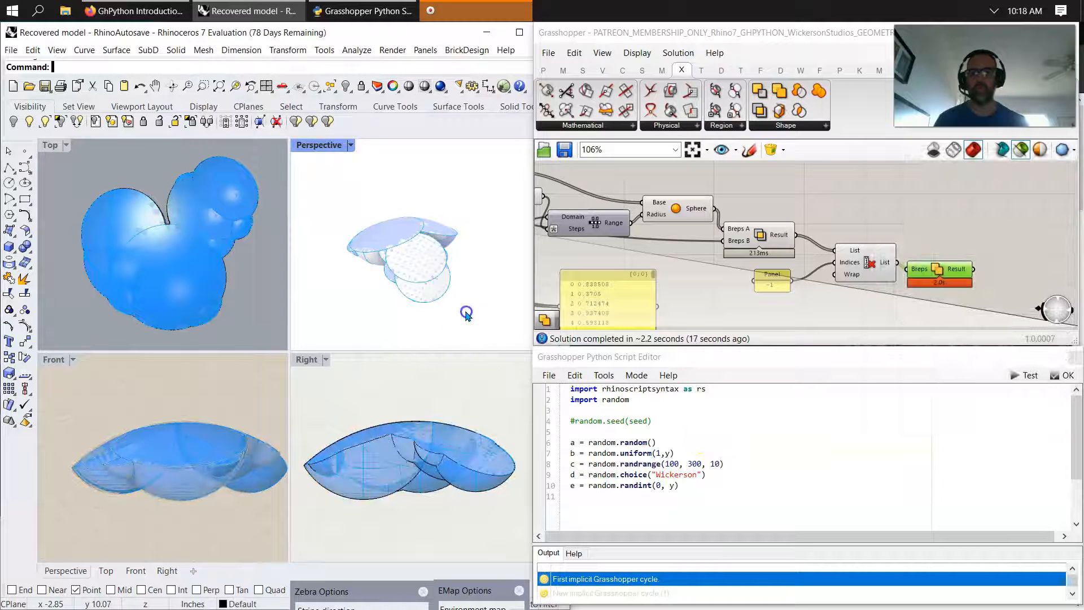
# Step: Apply Zebra surface analysis to the baked carved shape
pyautogui.click(405, 250)
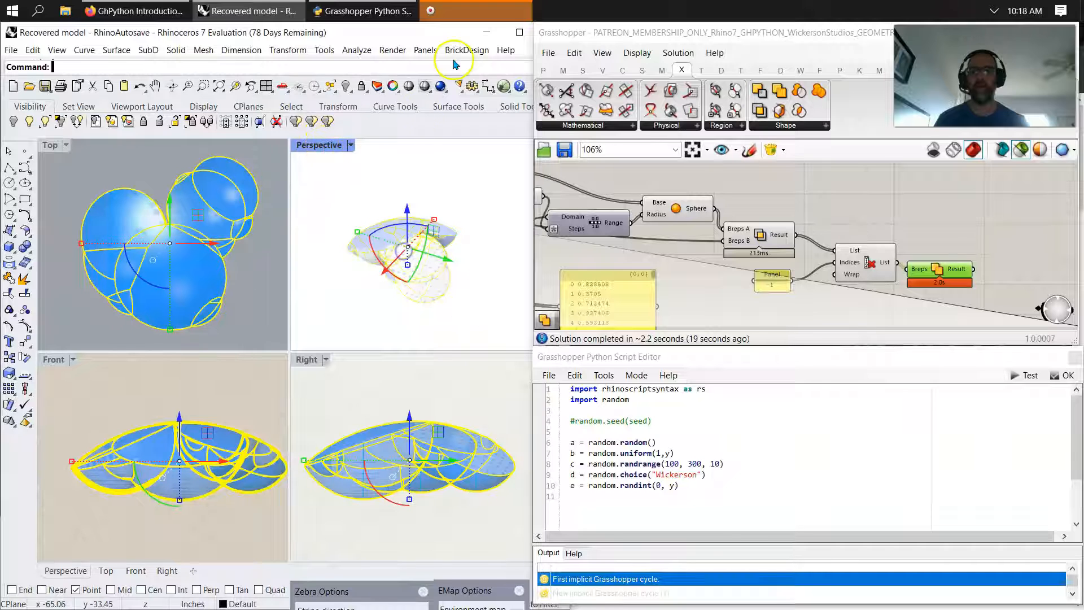
pyautogui.click(356, 51)
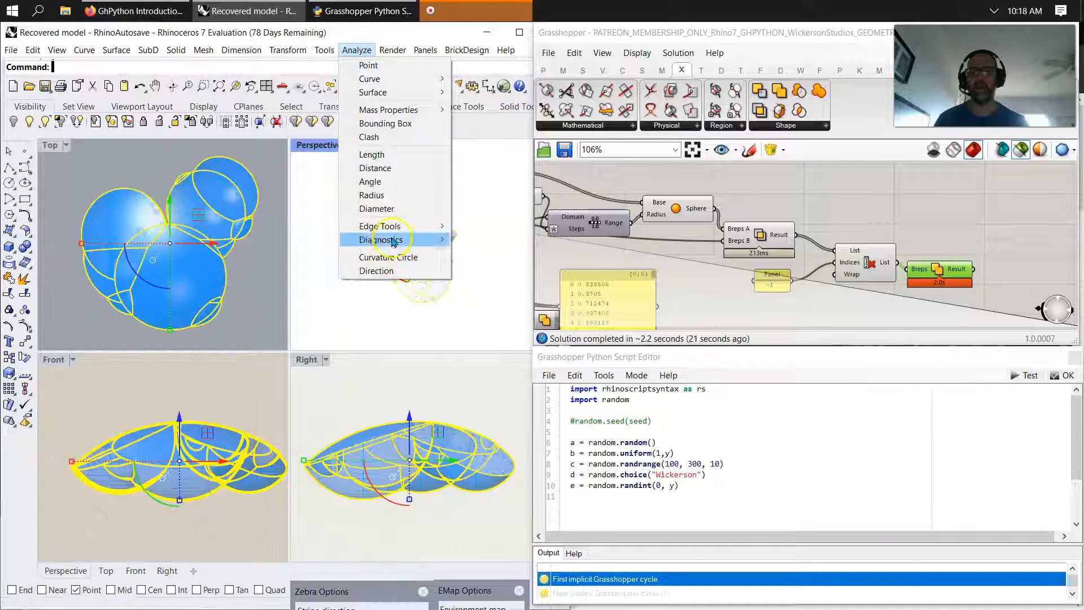
pyautogui.moveTo(374, 98)
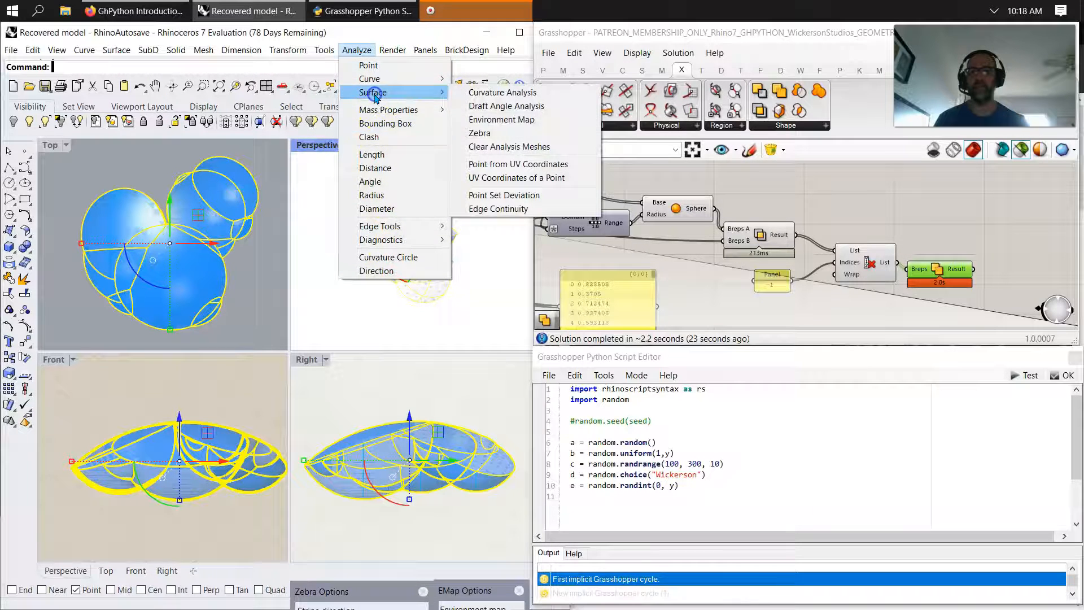
pyautogui.click(485, 131)
pyautogui.click(467, 302)
# Step: Examine the zebra stripes on the baked shape up close and from several angles
pyautogui.moveTo(366, 228); pyautogui.dragTo(398, 223, button='right')
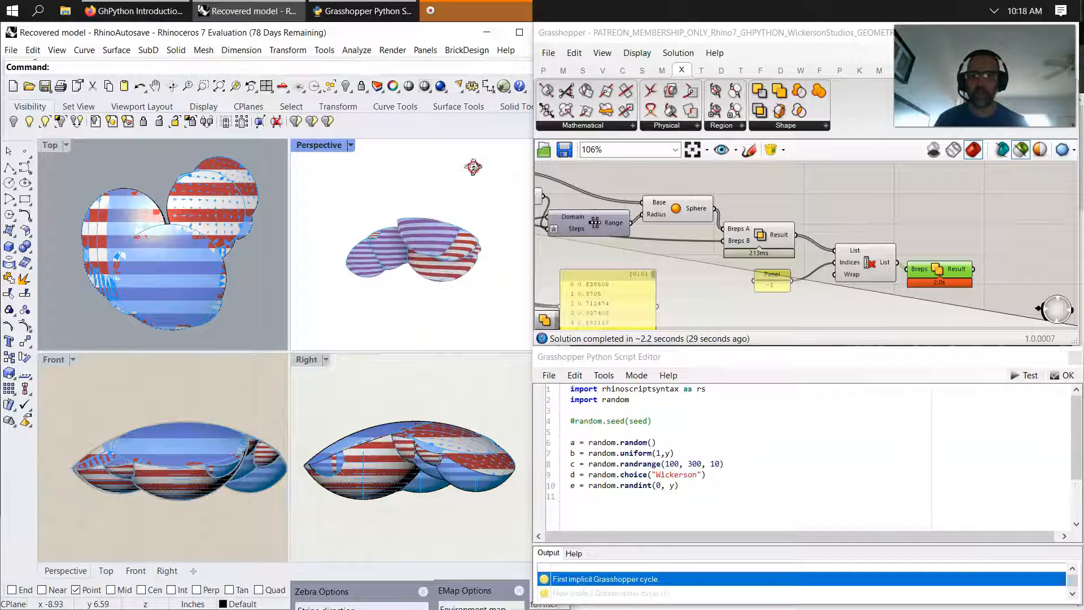
pyautogui.scroll(5, 427, 240)
pyautogui.moveTo(427, 240)
pyautogui.mouseDown(button='right')
pyautogui.moveTo(395, 233)
pyautogui.moveTo(305, 257)
pyautogui.mouseUp(button='right')
pyautogui.moveTo(368, 276); pyautogui.dragTo(299, 256, button='right')
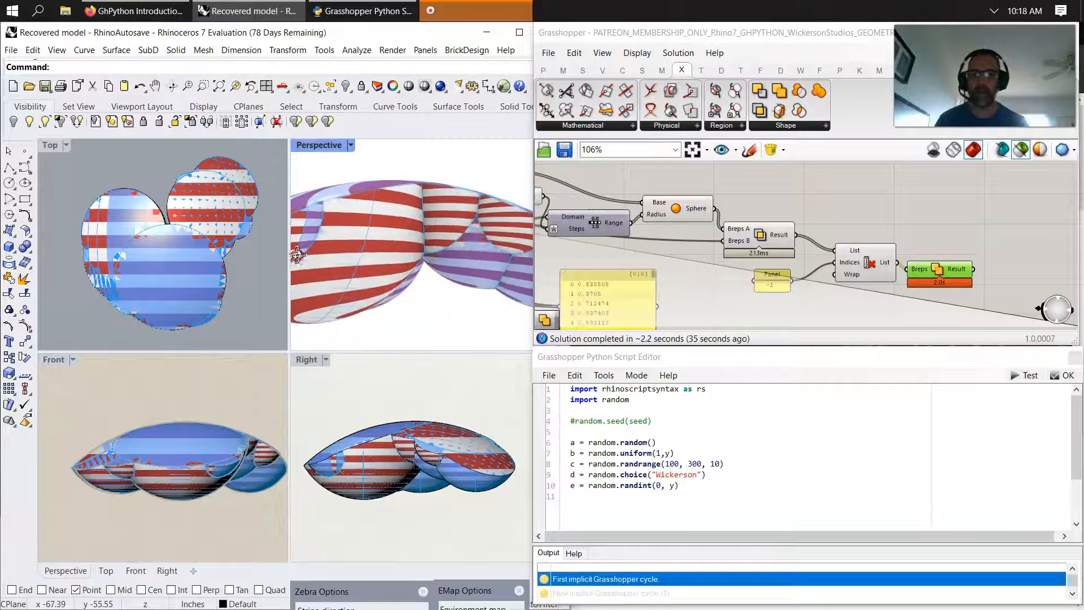
pyautogui.scroll(-2, 416, 289)
pyautogui.moveTo(430, 452)
pyautogui.mouseDown(button='right')
pyautogui.moveTo(434, 477)
pyautogui.moveTo(434, 443)
pyautogui.mouseUp(button='right')
# Step: Clear the component selection to hide the Solid Union preview, and view the striped baked shape on its own
pyautogui.moveTo(697, 285); pyautogui.dragTo(912, 269, button='right')
pyautogui.moveTo(773, 232); pyautogui.dragTo(894, 223, button='right')
pyautogui.moveTo(610, 283); pyautogui.dragTo(727, 284, button='right')
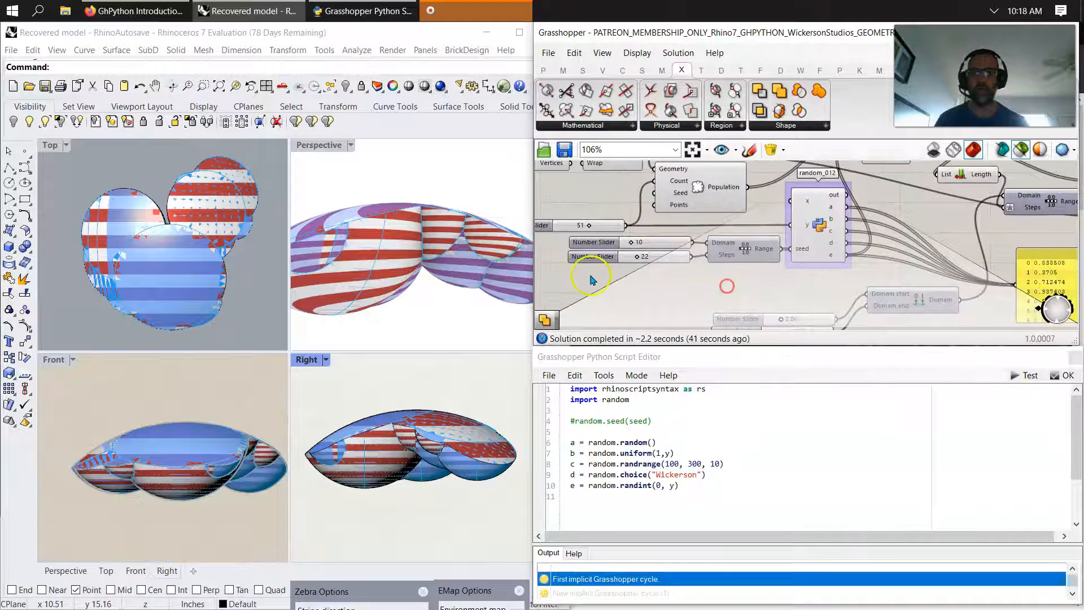
pyautogui.click(856, 276)
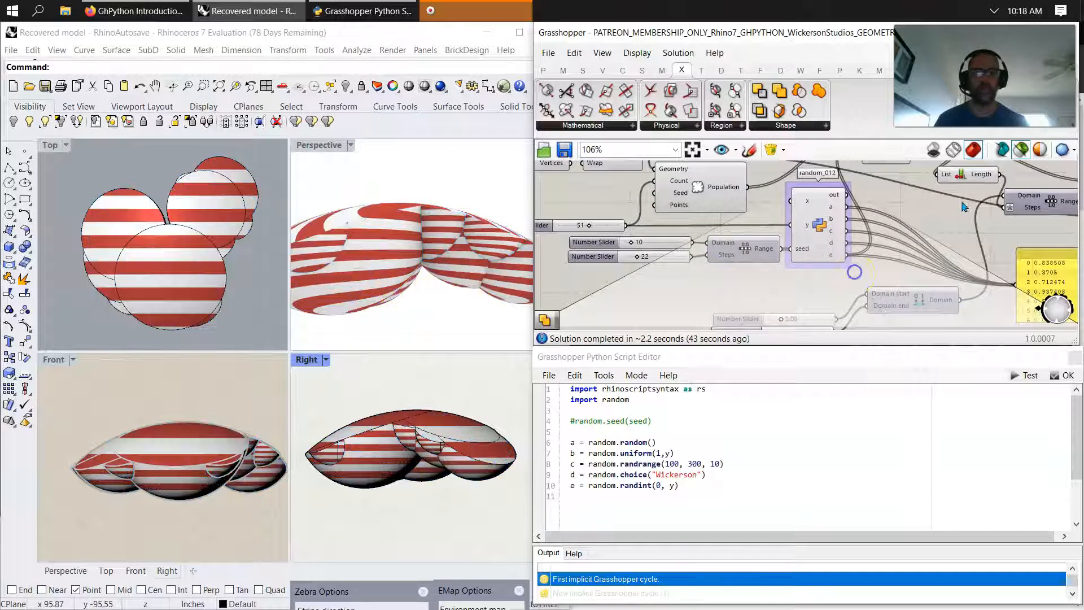
pyautogui.moveTo(323, 268); pyautogui.dragTo(317, 292, button='right')
pyautogui.scroll(-2, 397, 286)
pyautogui.moveTo(397, 286)
pyautogui.mouseDown(button='right')
pyautogui.moveTo(423, 294)
pyautogui.moveTo(491, 277)
pyautogui.moveTo(512, 252)
pyautogui.moveTo(382, 307)
pyautogui.moveTo(416, 149)
pyautogui.moveTo(341, 142)
pyautogui.moveTo(530, 297)
pyautogui.moveTo(488, 346)
pyautogui.moveTo(454, 339)
pyautogui.moveTo(443, 265)
pyautogui.moveTo(412, 201)
pyautogui.moveTo(344, 188)
pyautogui.moveTo(317, 215)
pyautogui.moveTo(471, 250)
pyautogui.moveTo(477, 271)
pyautogui.moveTo(446, 353)
pyautogui.mouseUp(button='right')
# Step: Swap the hidden and visible objects to show the environment-mapped variation of the carved shape
pyautogui.click(77, 120)
pyautogui.moveTo(773, 287); pyautogui.dragTo(658, 278, button='right')
pyautogui.moveTo(719, 291); pyautogui.dragTo(790, 277, button='right')
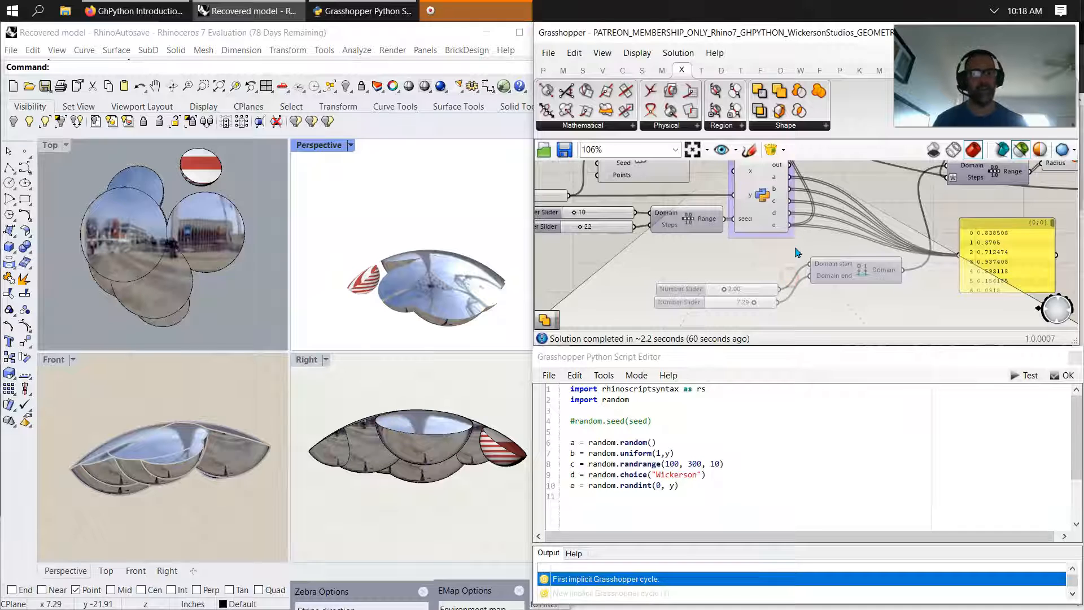
# Step: Move the distant purple component group to just below the NEW_009 GEOMETRIES definition
pyautogui.scroll(-5, 798, 253)
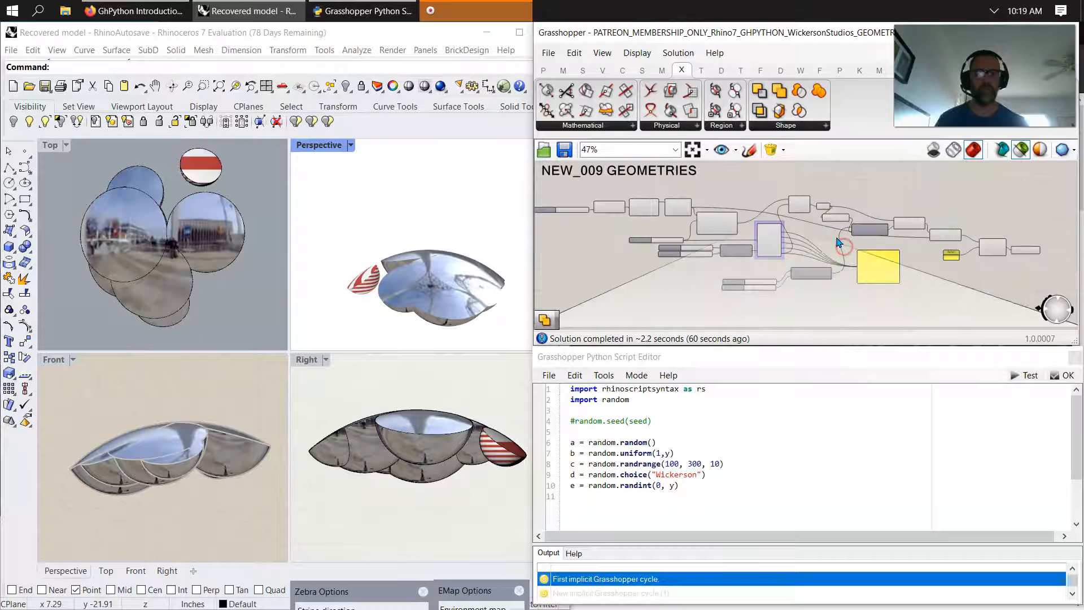
pyautogui.scroll(-2, 839, 242)
pyautogui.scroll(-5, 918, 290)
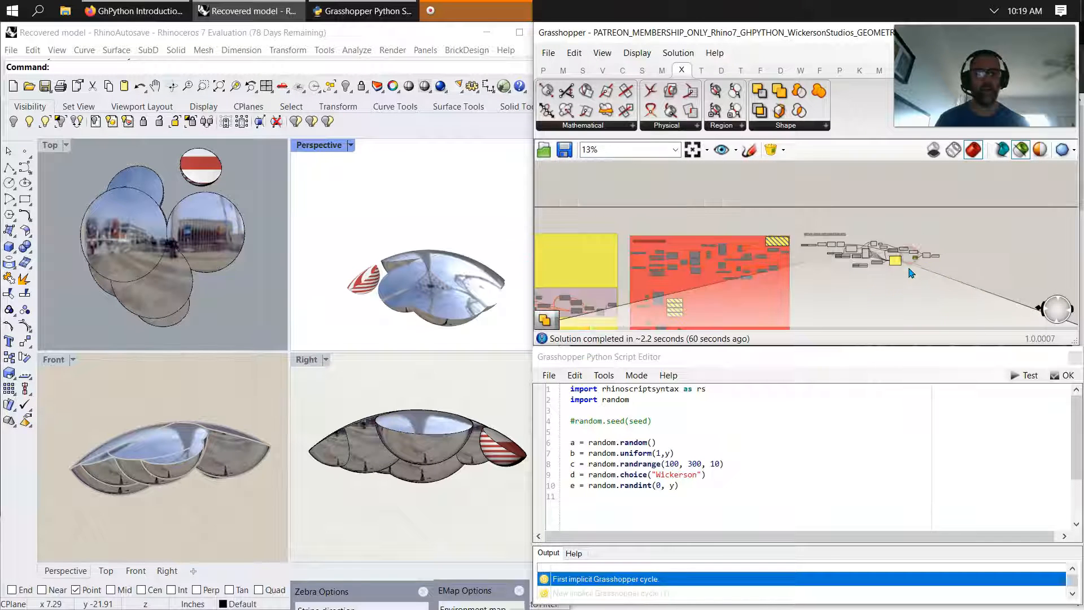
pyautogui.scroll(-2, 893, 280)
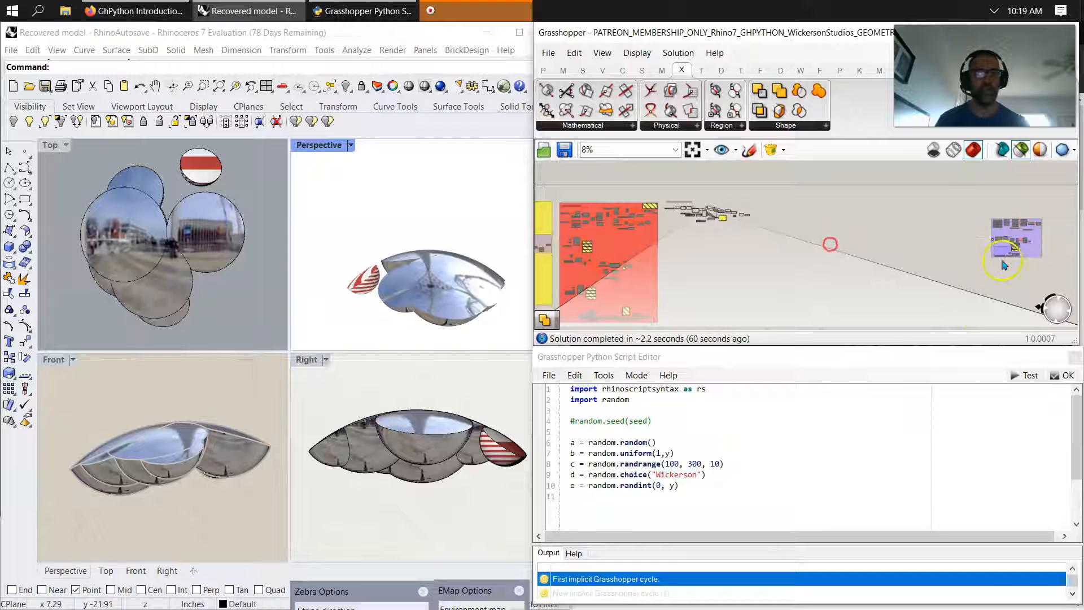
pyautogui.moveTo(1035, 252); pyautogui.dragTo(723, 263)
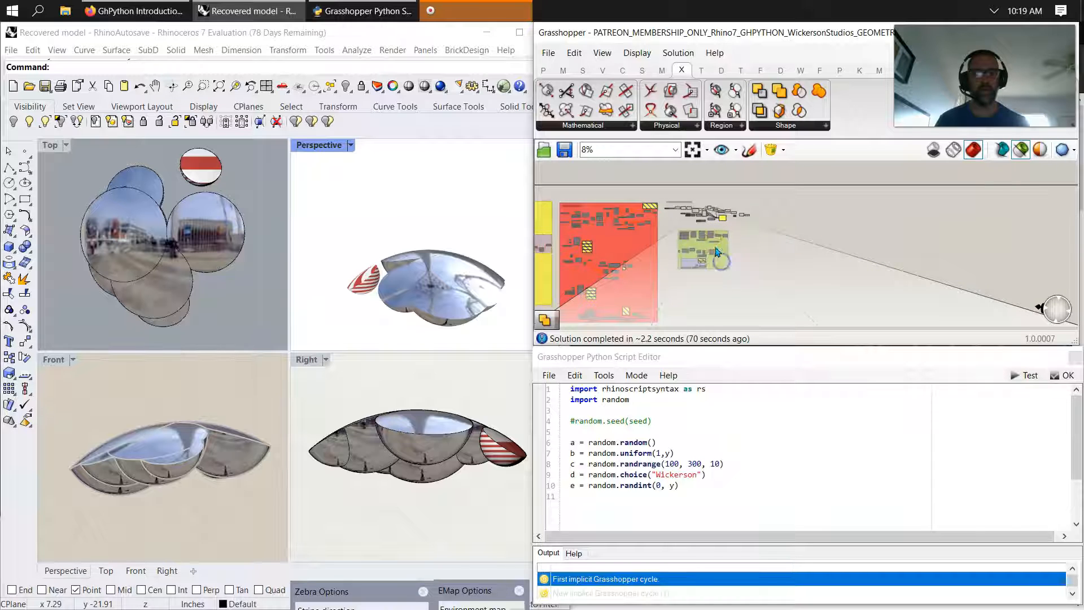
# Step: Add all components of the NEW_009 GEOMETRIES definition to the purple group below it
pyautogui.scroll(4, 716, 252)
pyautogui.scroll(2, 707, 248)
pyautogui.moveTo(706, 245); pyautogui.dragTo(762, 297, button='right')
pyautogui.scroll(-2, 762, 295)
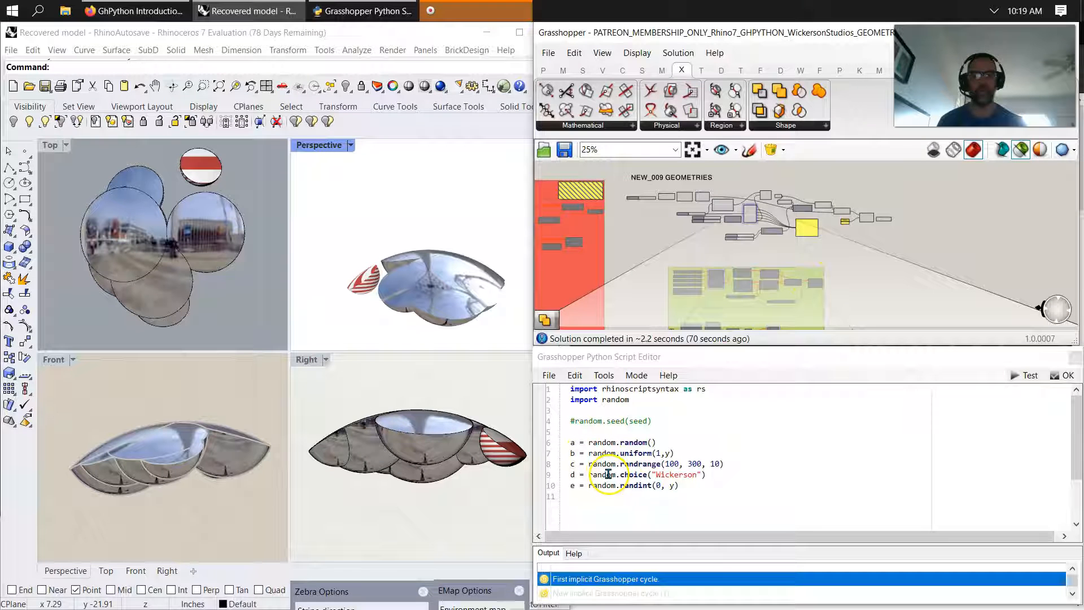
pyautogui.moveTo(902, 245); pyautogui.dragTo(636, 189)
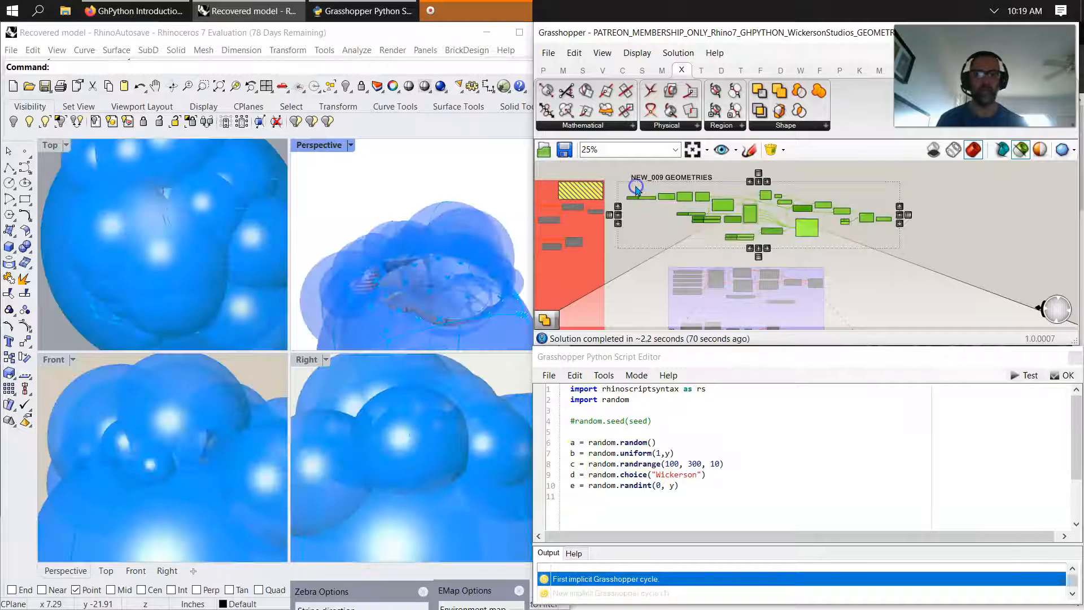
pyautogui.rightClick(811, 311)
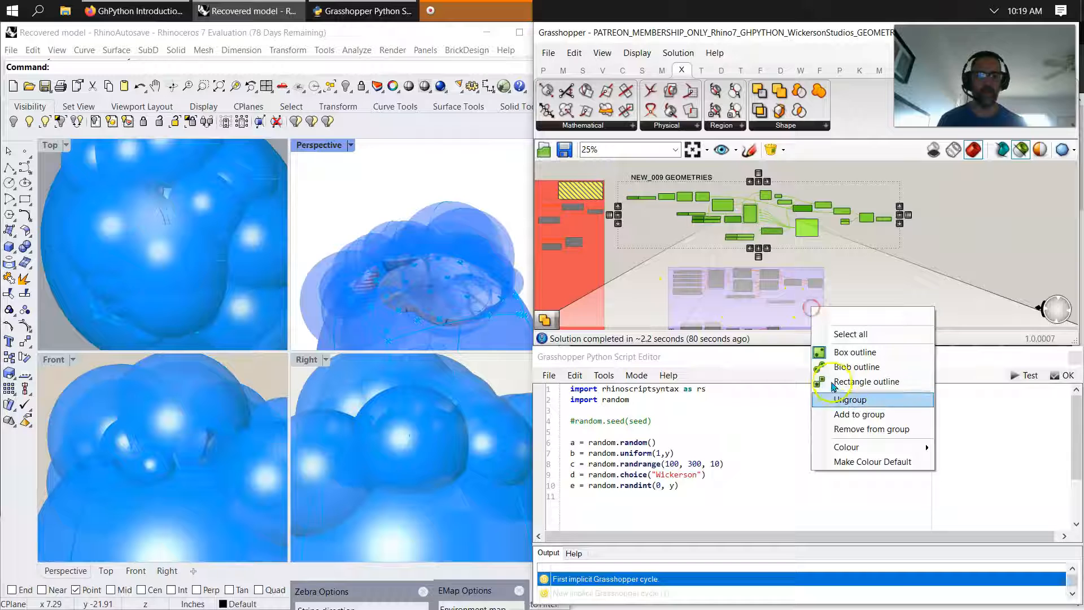
pyautogui.click(854, 415)
pyautogui.moveTo(939, 314); pyautogui.dragTo(808, 282)
# Step: Close the Python script editor and compare the striped and environment-mapped shapes by repeatedly swapping hidden and visible objects
pyautogui.click(1068, 379)
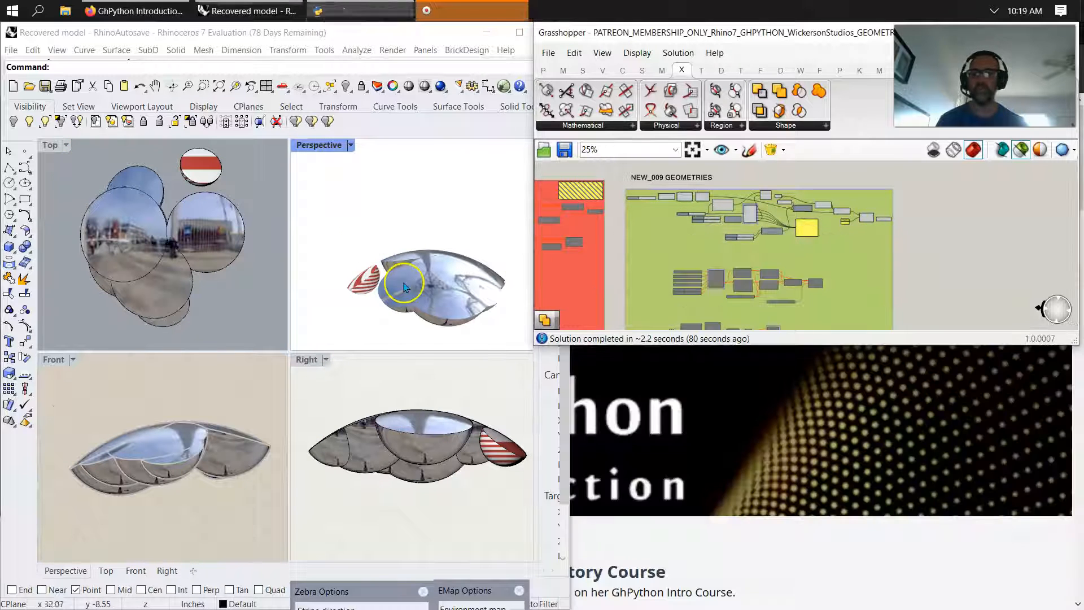
pyautogui.click(79, 123)
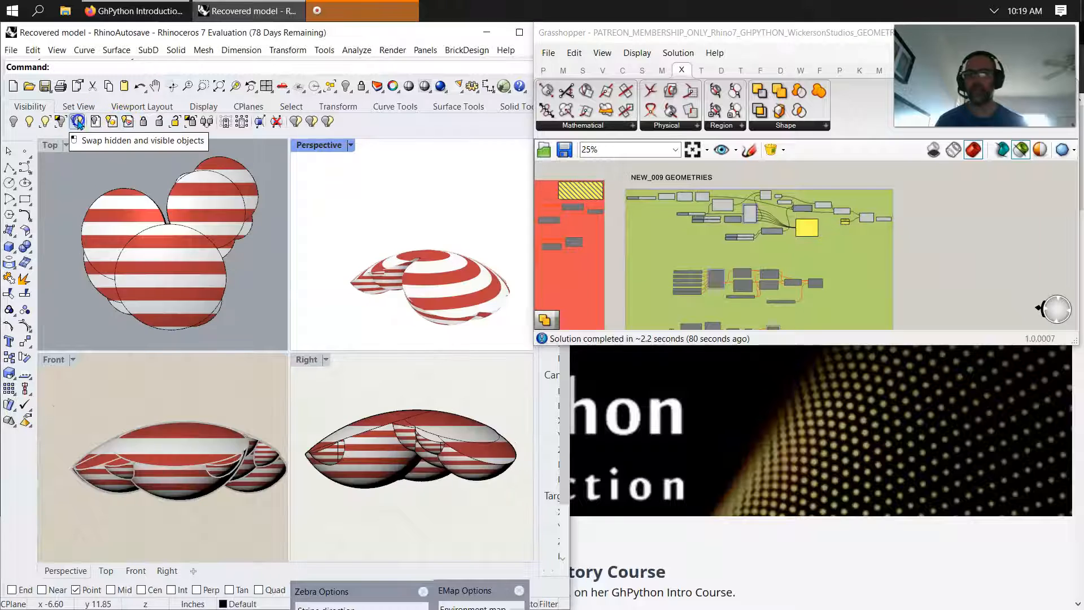
pyautogui.click(80, 123)
pyautogui.click(79, 124)
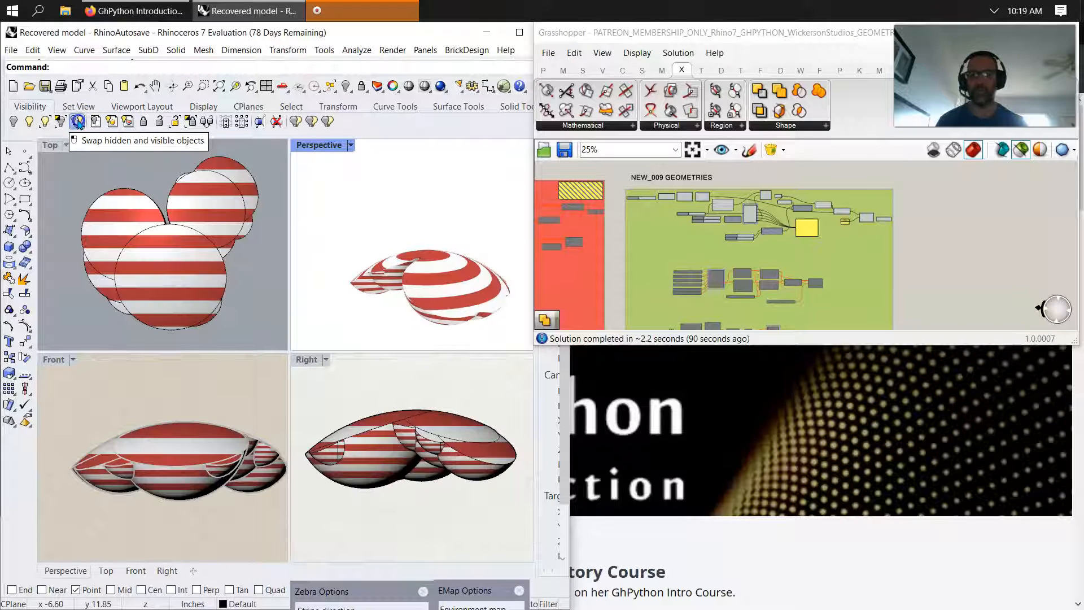
pyautogui.click(77, 123)
# Step: Select the environment-mapped shape together with its small striped piece and move both away along the Y axis
pyautogui.click(697, 279)
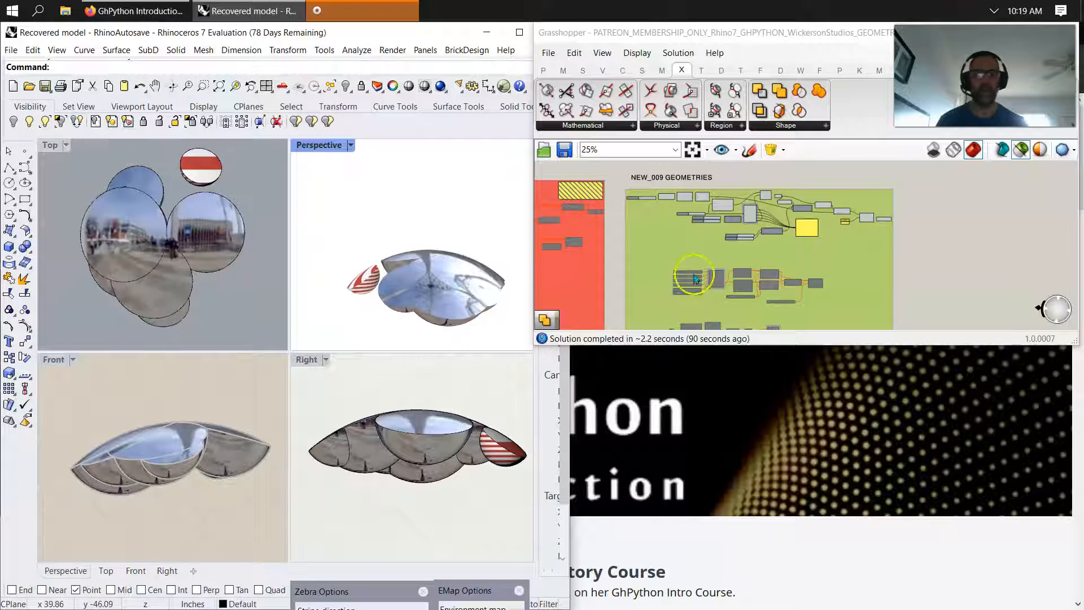
pyautogui.rightClick(948, 290)
pyautogui.click(472, 337)
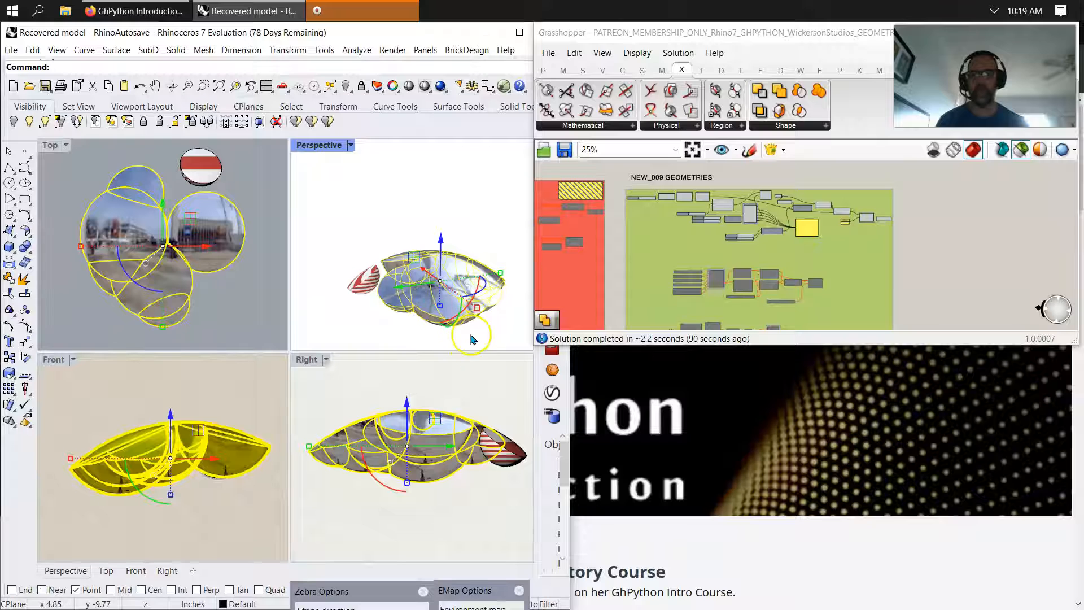
pyautogui.moveTo(471, 337); pyautogui.dragTo(273, 224)
pyautogui.scroll(-6, 316, 286)
pyautogui.moveTo(343, 297); pyautogui.dragTo(418, 313)
pyautogui.click(356, 274)
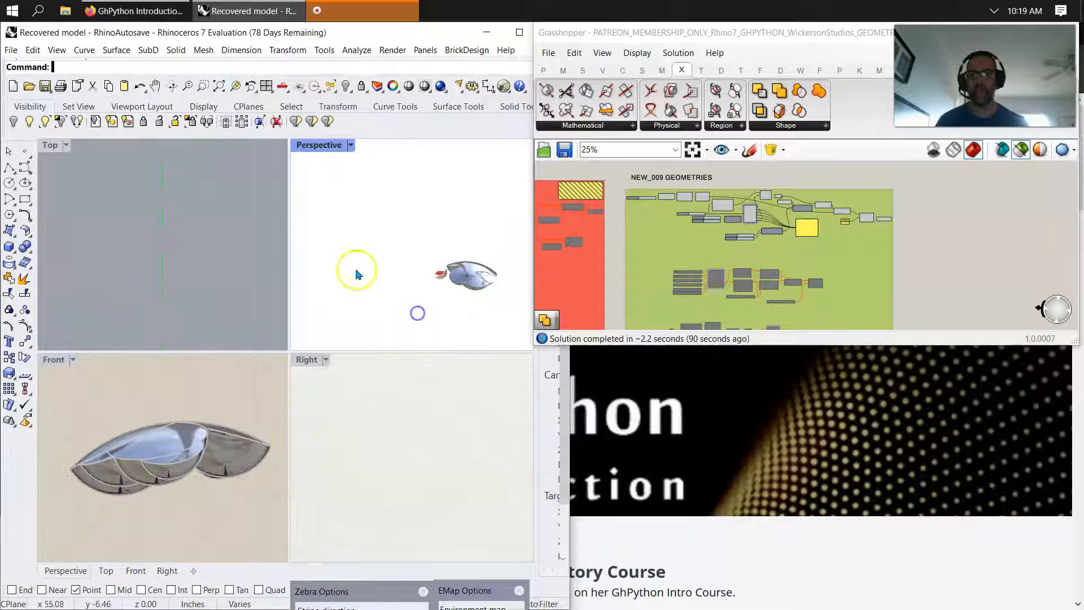
# Step: Unhide all hidden objects and view the striped and environment-mapped shapes together in the Perspective view
pyautogui.click(30, 124)
pyautogui.scroll(3, 389, 280)
pyautogui.moveTo(389, 280); pyautogui.dragTo(405, 326, button='right')
pyautogui.scroll(-6, 404, 285)
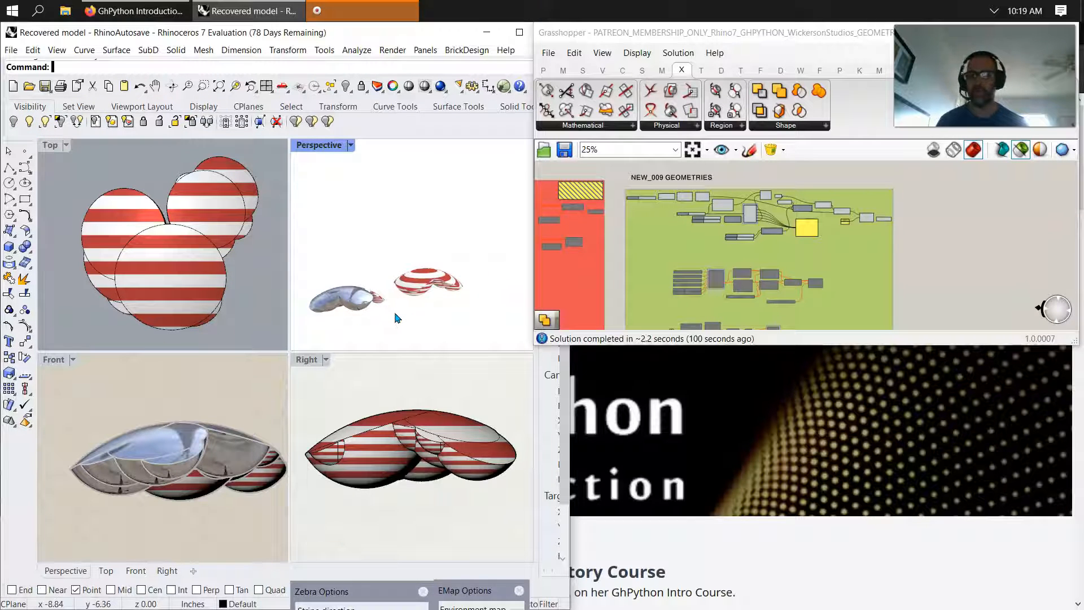
# Step: Examine the random-number Python component and its connected sliders, domain and panel in the NEW_009 GEOMETRIES definition
pyautogui.click(791, 310)
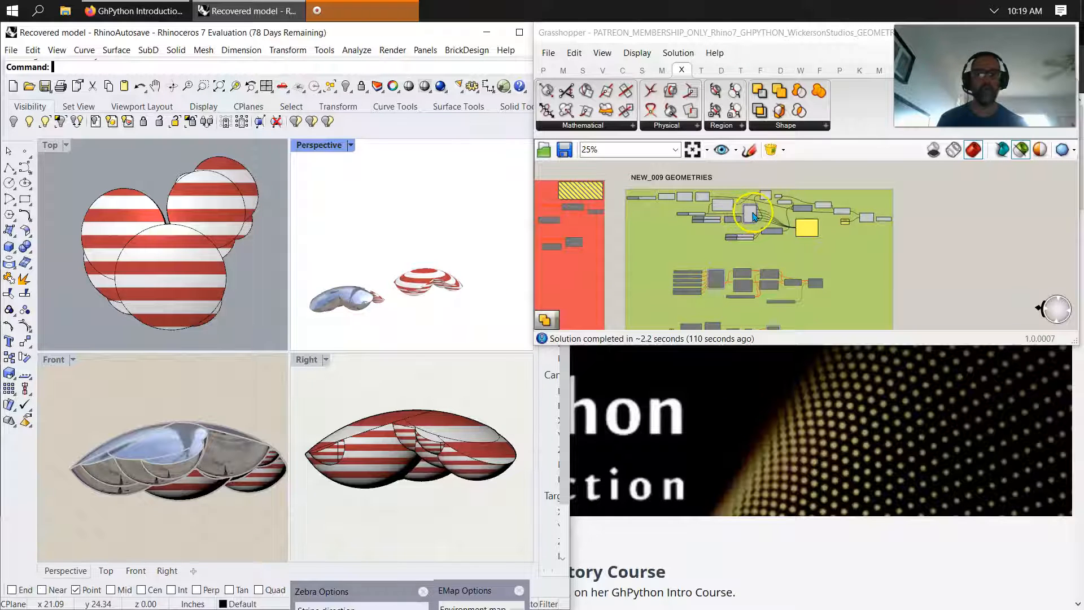
pyautogui.scroll(5, 752, 216)
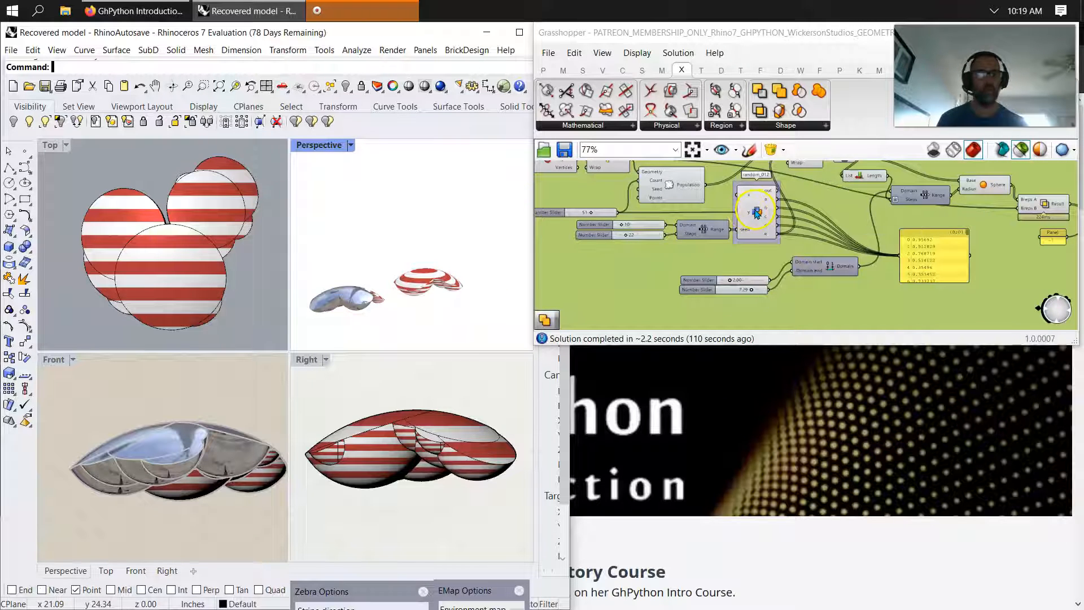
pyautogui.scroll(2, 756, 212)
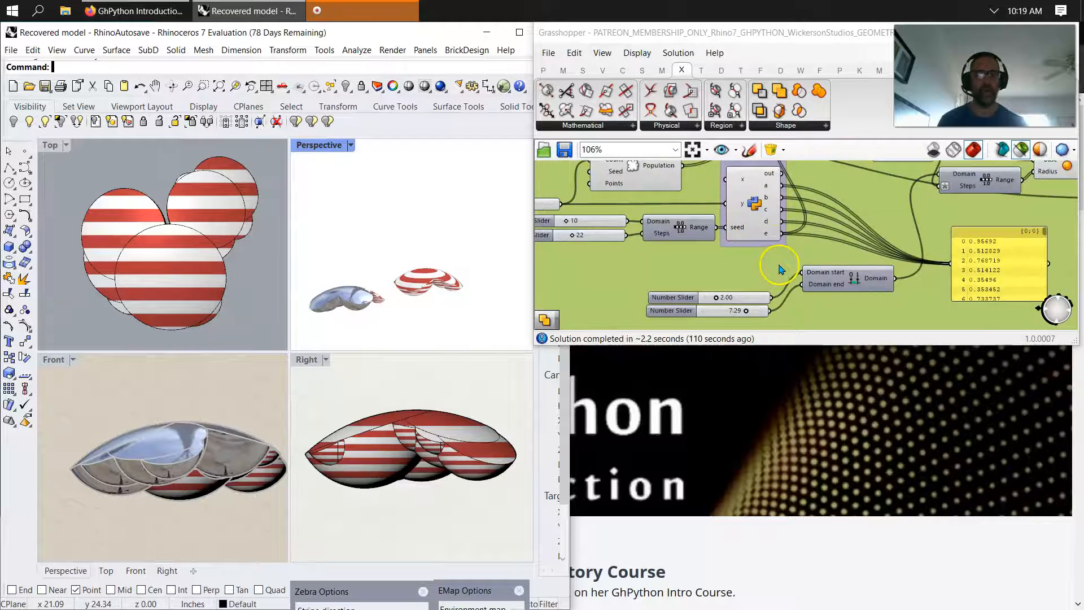
pyautogui.scroll(-4, 779, 269)
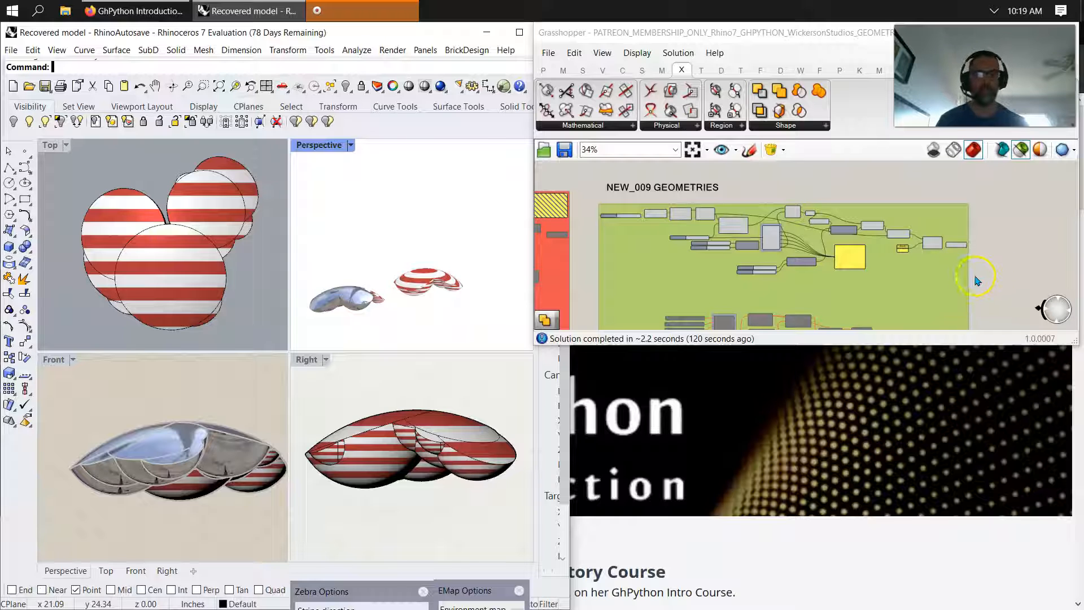
# Step: Remove the spiral components from the NEW_009 GEOMETRIES group and move the remaining group well away from them
pyautogui.moveTo(996, 285); pyautogui.dragTo(1019, 202, button='right')
pyautogui.moveTo(1026, 272); pyautogui.dragTo(682, 213)
pyautogui.rightClick(953, 262)
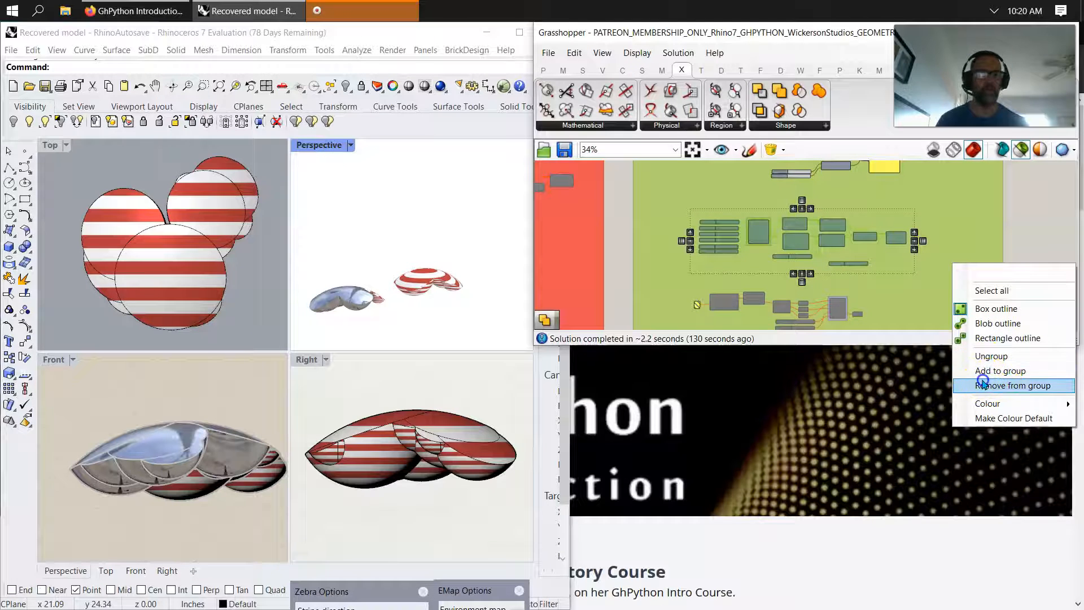
pyautogui.moveTo(905, 305)
pyautogui.mouseDown(button='right')
pyautogui.moveTo(948, 317)
pyautogui.moveTo(907, 300)
pyautogui.mouseUp(button='right')
pyautogui.click(1026, 254)
pyautogui.click(892, 300)
pyautogui.scroll(-3, 893, 300)
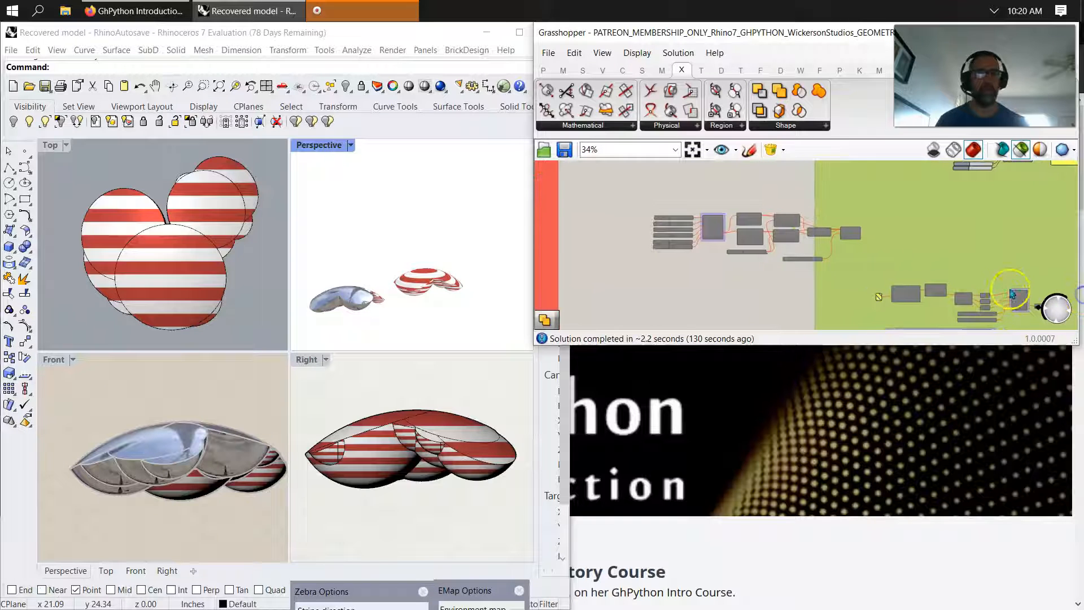
pyautogui.moveTo(938, 283); pyautogui.dragTo(1050, 287)
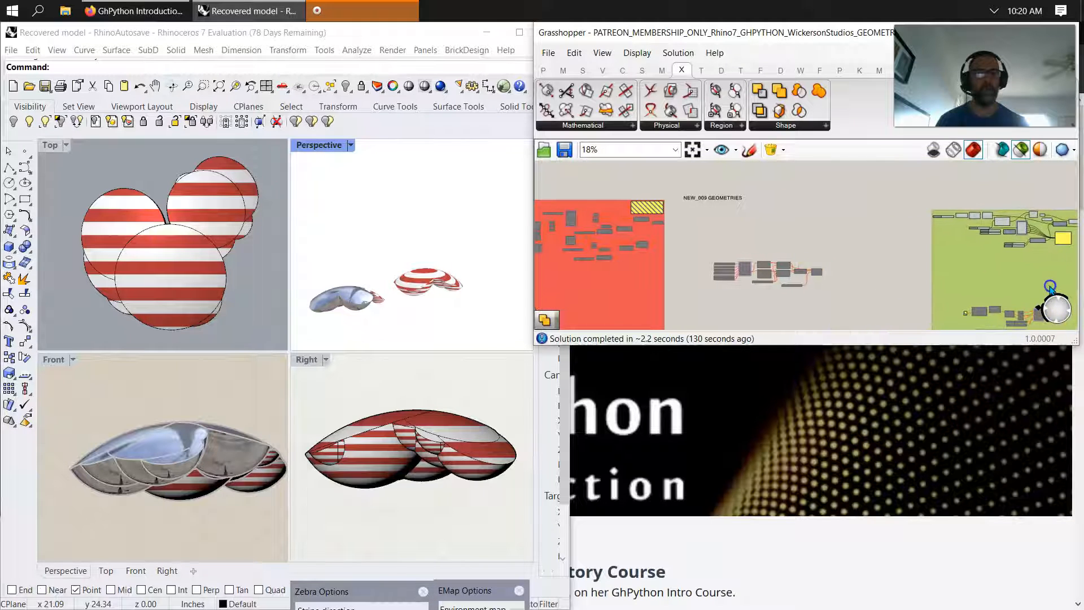
# Step: Turn off the preview of the sphere-carving components and hide the baked shapes in the Perspective view
pyautogui.moveTo(837, 301); pyautogui.dragTo(700, 228)
pyautogui.moveTo(902, 258); pyautogui.dragTo(750, 280, button='right')
pyautogui.moveTo(731, 218); pyautogui.dragTo(1024, 281)
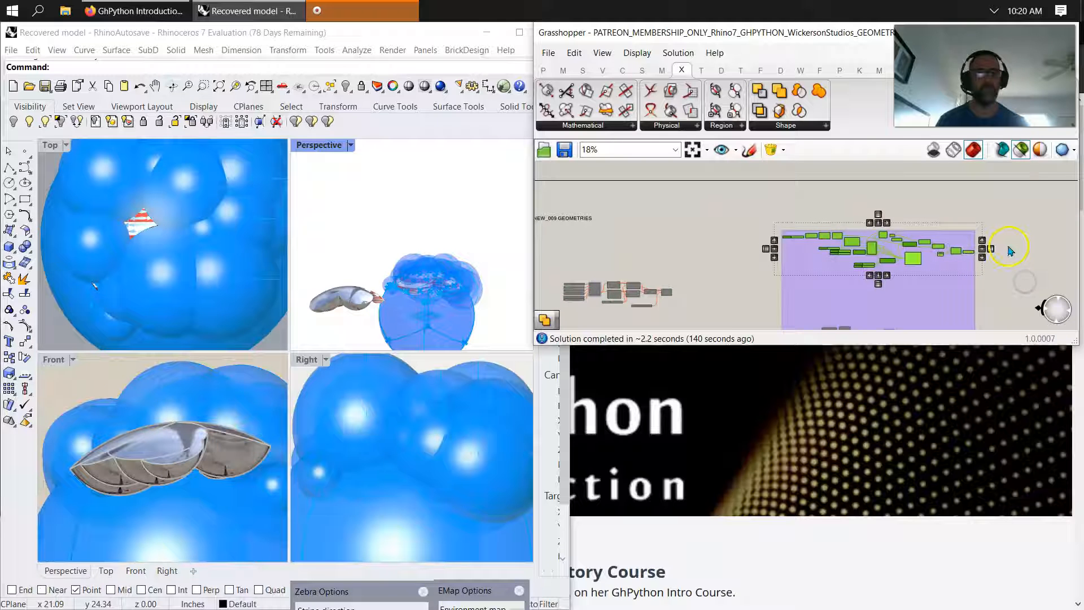
pyautogui.rightClick(1010, 250)
pyautogui.moveTo(453, 309); pyautogui.dragTo(320, 237)
pyautogui.click(15, 123)
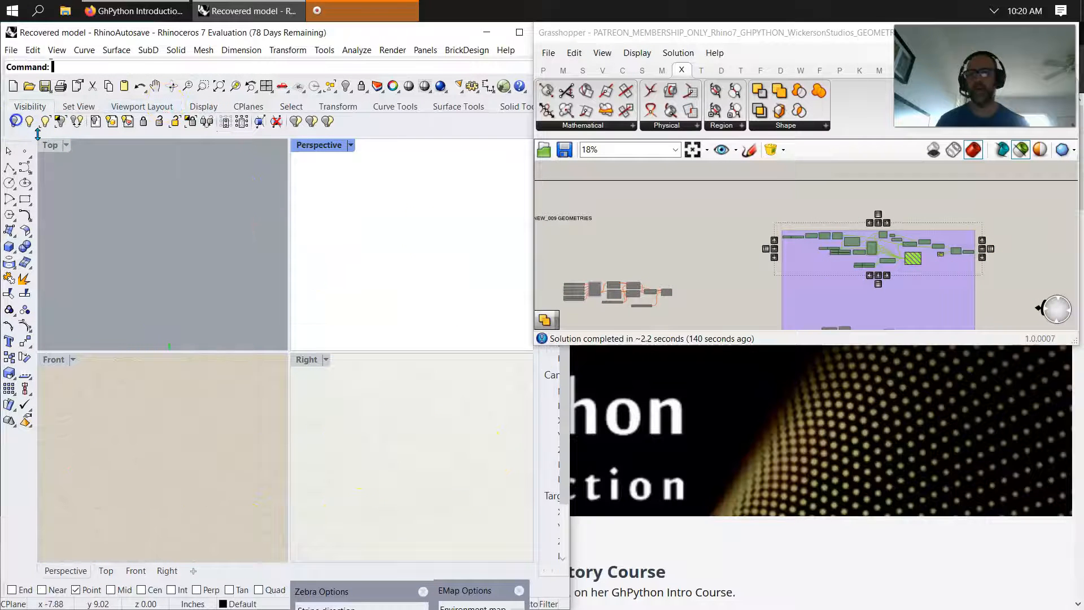
# Step: Move the spiral components directly below the NEW_009 GEOMETRIES title and turn on their preview
pyautogui.moveTo(720, 285); pyautogui.dragTo(859, 241, button='right')
pyautogui.click(821, 278)
pyautogui.moveTo(821, 279); pyautogui.dragTo(678, 236)
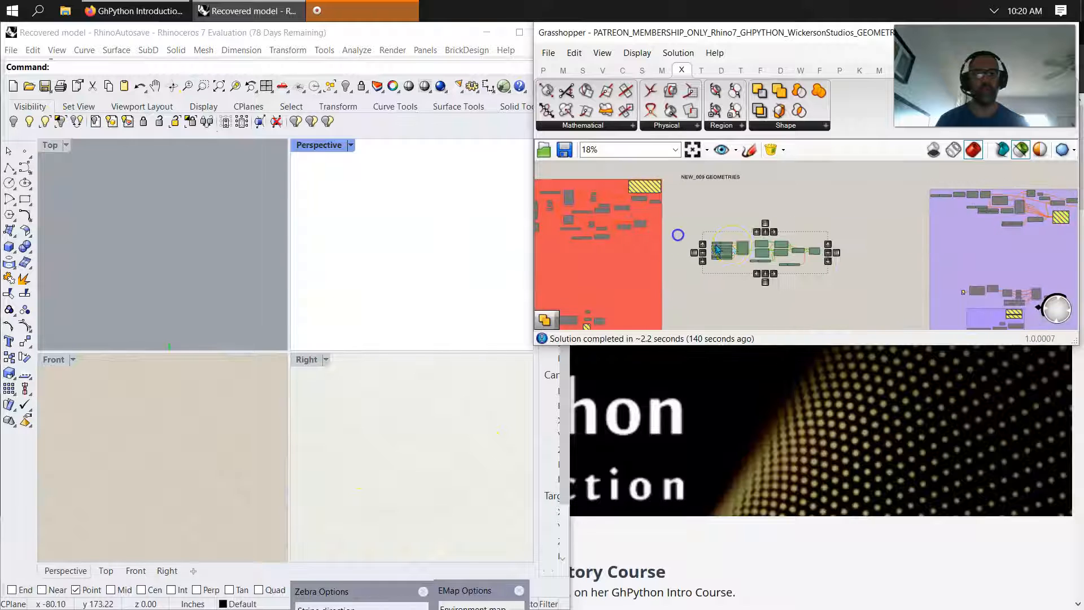
pyautogui.moveTo(762, 254); pyautogui.dragTo(741, 214)
pyautogui.rightClick(834, 226)
pyautogui.click(863, 255)
pyautogui.scroll(2, 728, 207)
pyautogui.moveTo(497, 273); pyautogui.dragTo(460, 298, button='right')
pyautogui.scroll(-6, 437, 283)
pyautogui.moveTo(721, 256); pyautogui.dragTo(729, 275, button='right')
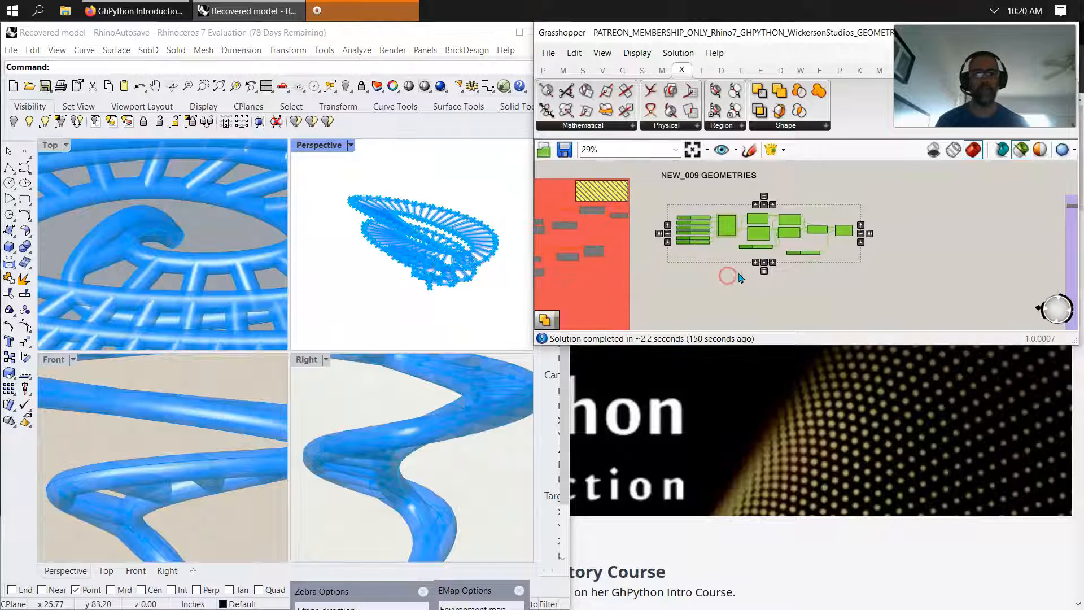
# Step: Open the spiral definition's Python script and read through the spiral_013 function
pyautogui.click(731, 276)
pyautogui.scroll(6, 739, 232)
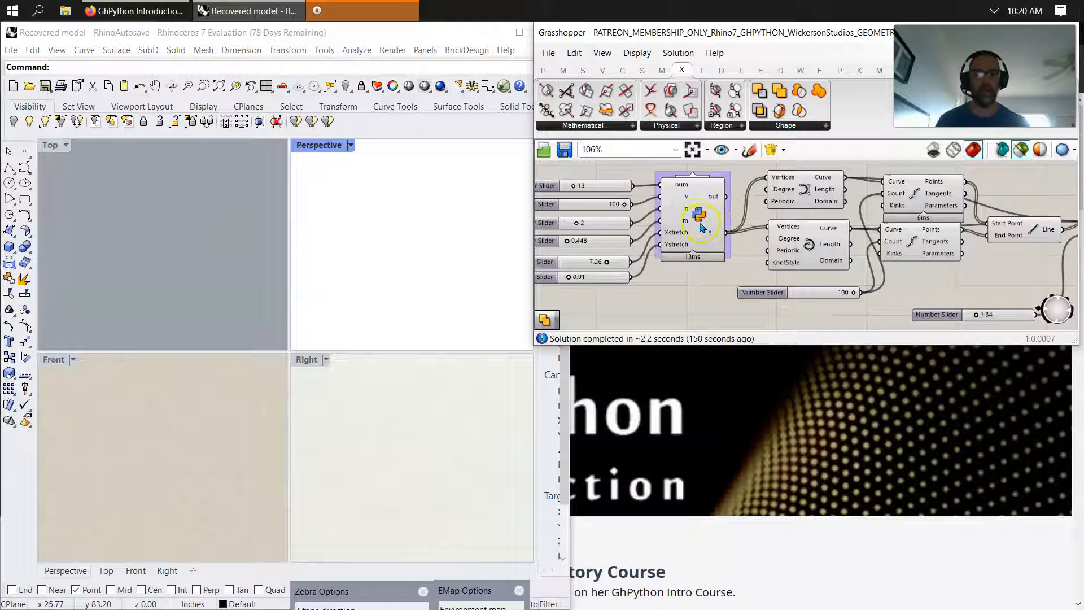
pyautogui.doubleClick(700, 213)
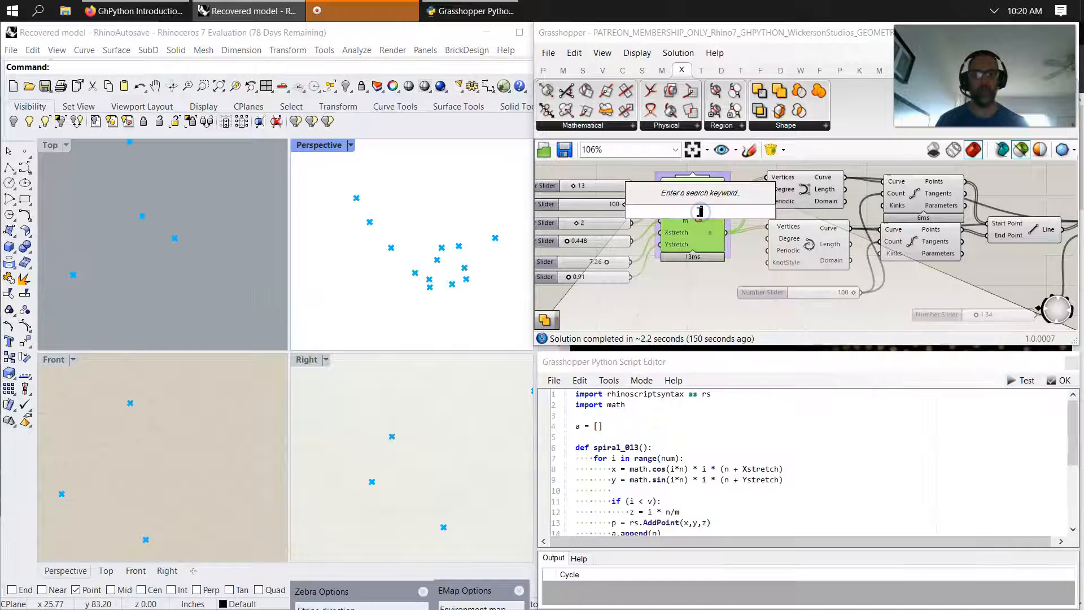
pyautogui.scroll(-2, 728, 458)
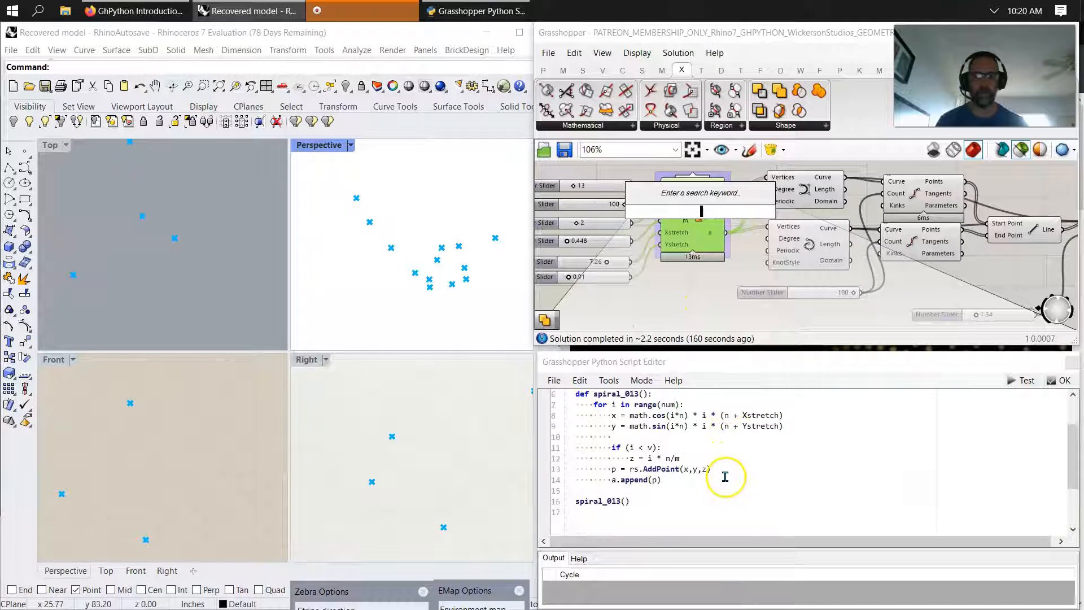
pyautogui.scroll(2, 724, 474)
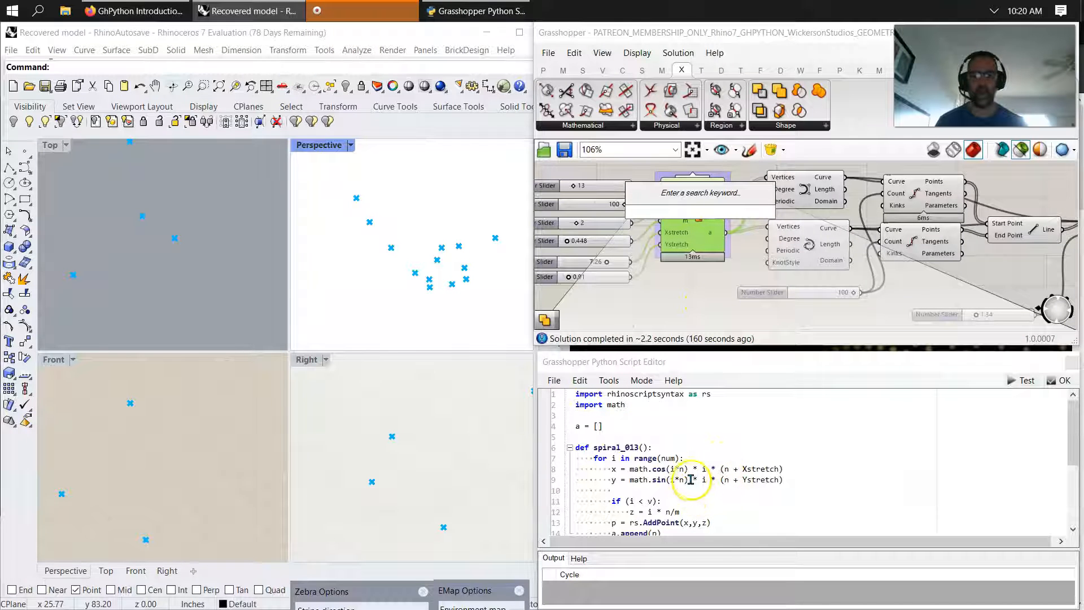
pyautogui.scroll(-2, 686, 485)
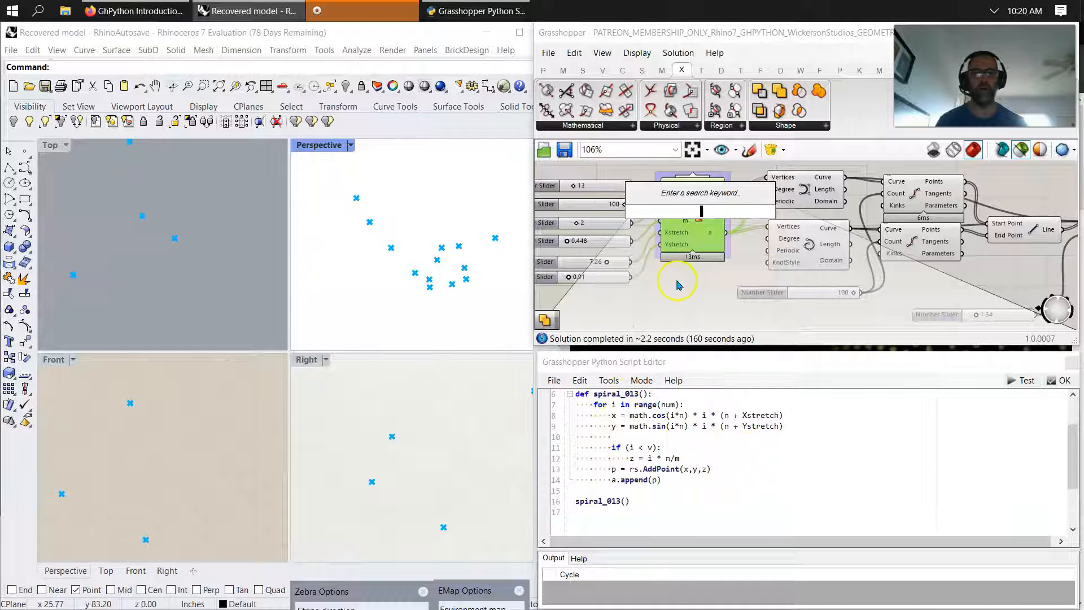
# Step: Select the Pipe component at the end of the spiral definition to preview its piped geometry
pyautogui.click(678, 284)
pyautogui.click(1041, 234)
pyautogui.moveTo(1040, 233); pyautogui.dragTo(825, 234, button='right')
pyautogui.click(923, 240)
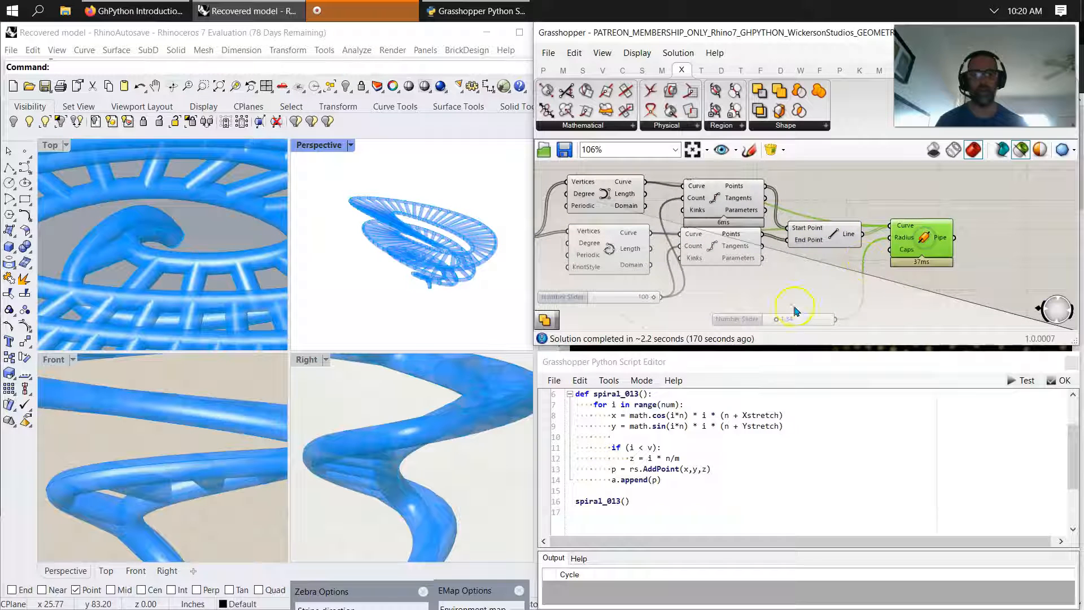